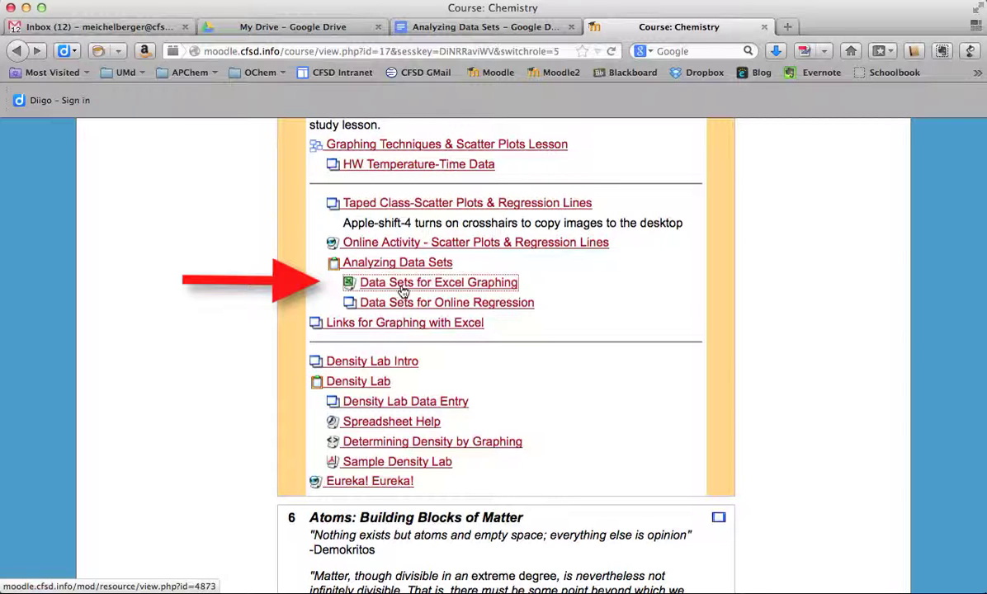
- Switch to the datasets(1).xls workbook in Microsoft Excel and reposition its window so the title bar is fully in view
mouse_move(983, 2)
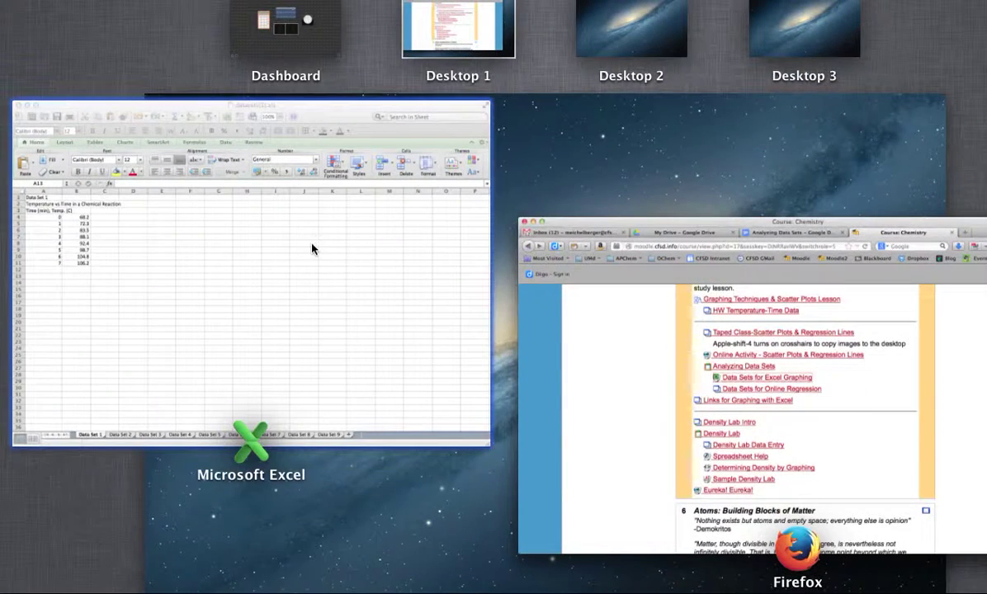
left_click(312, 249)
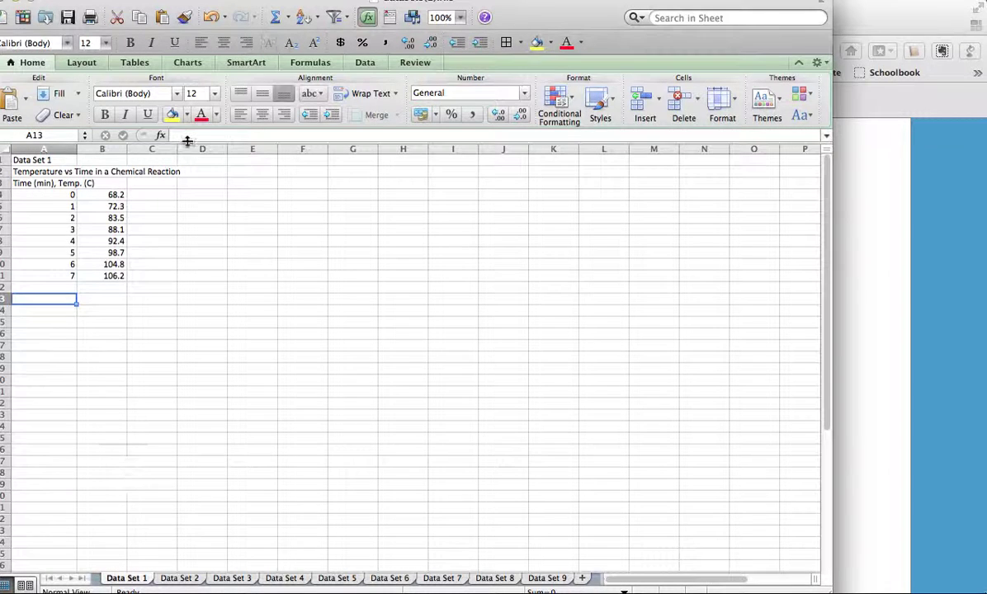
left_click_drag(526, 14, 536, 29)
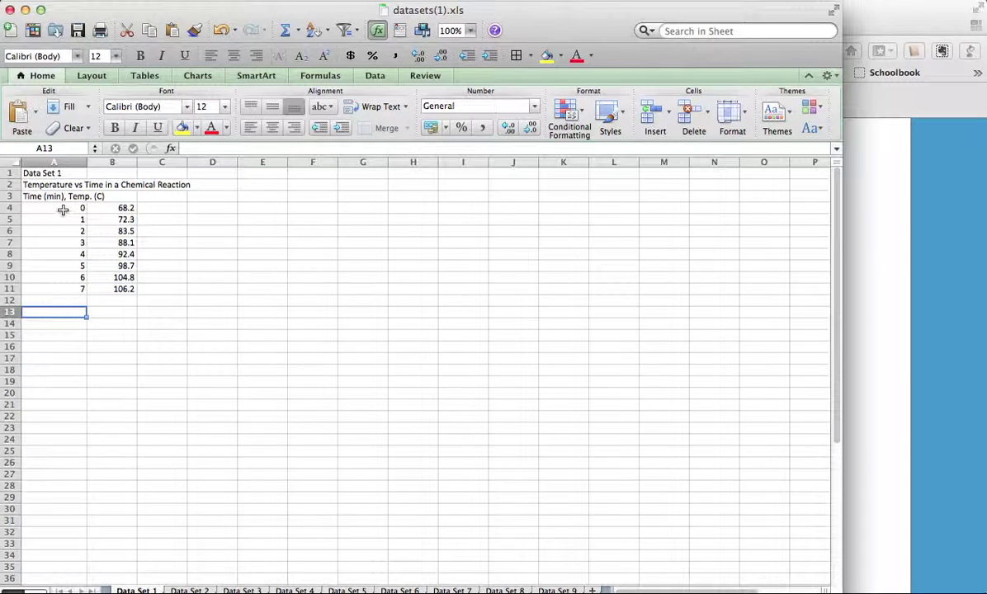
- Insert a Marked Scatter chart of the time and temperature data in A4:B11 and move it up closer to the data
left_click_drag(62, 210, 108, 284)
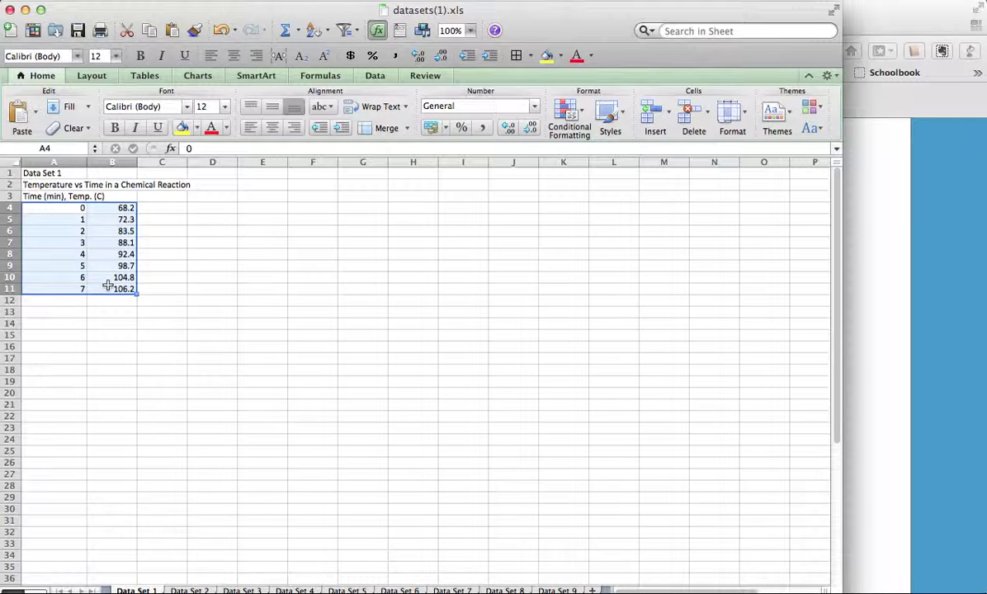
left_click(198, 76)
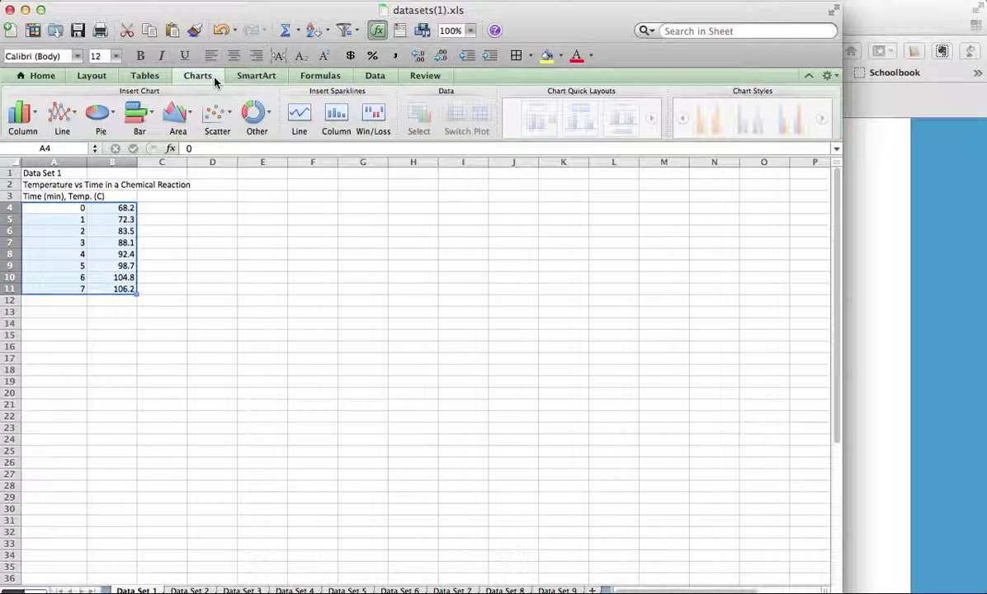
left_click(218, 115)
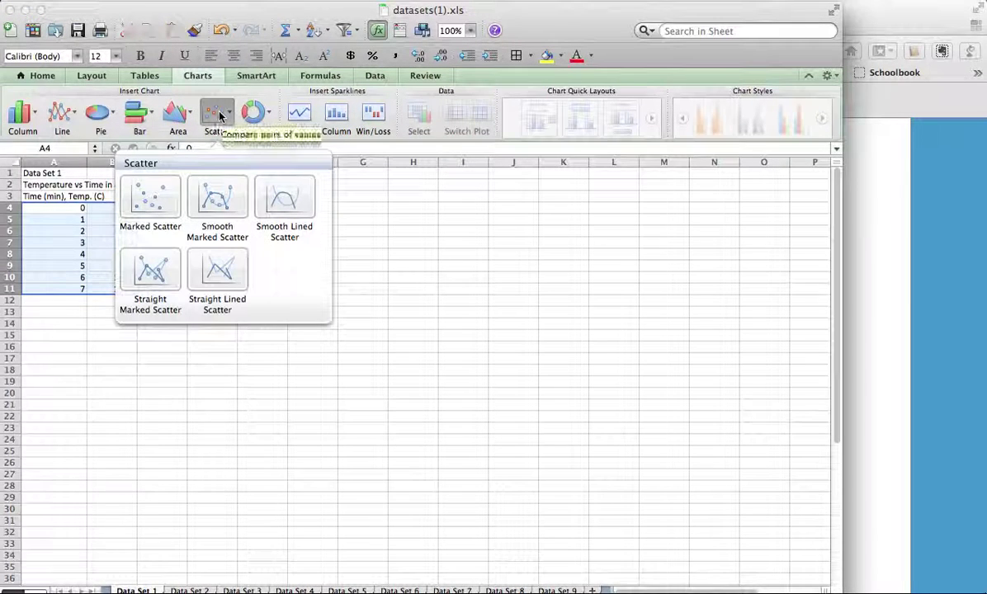
left_click(152, 202)
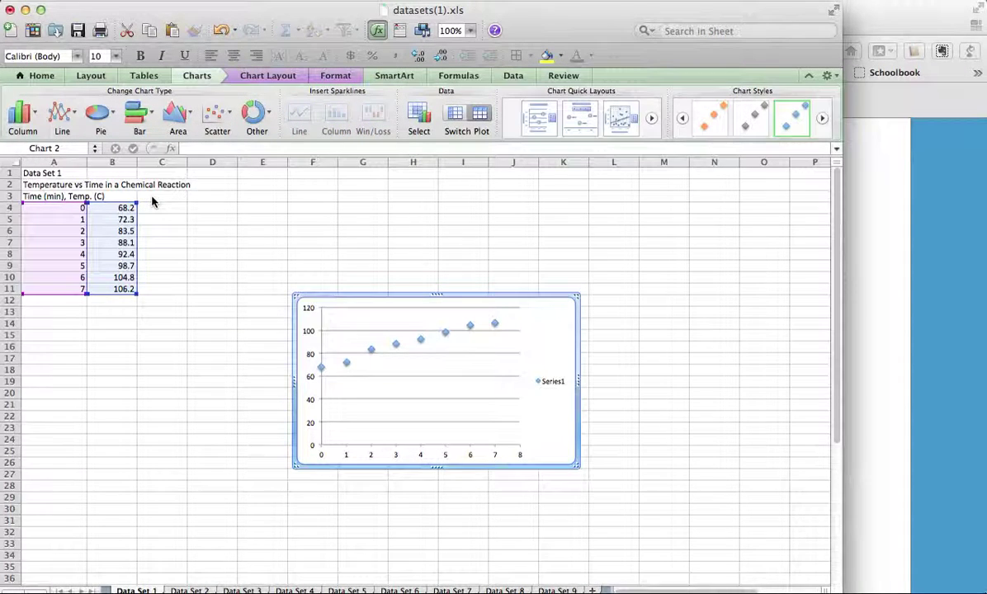
left_click_drag(394, 304, 353, 224)
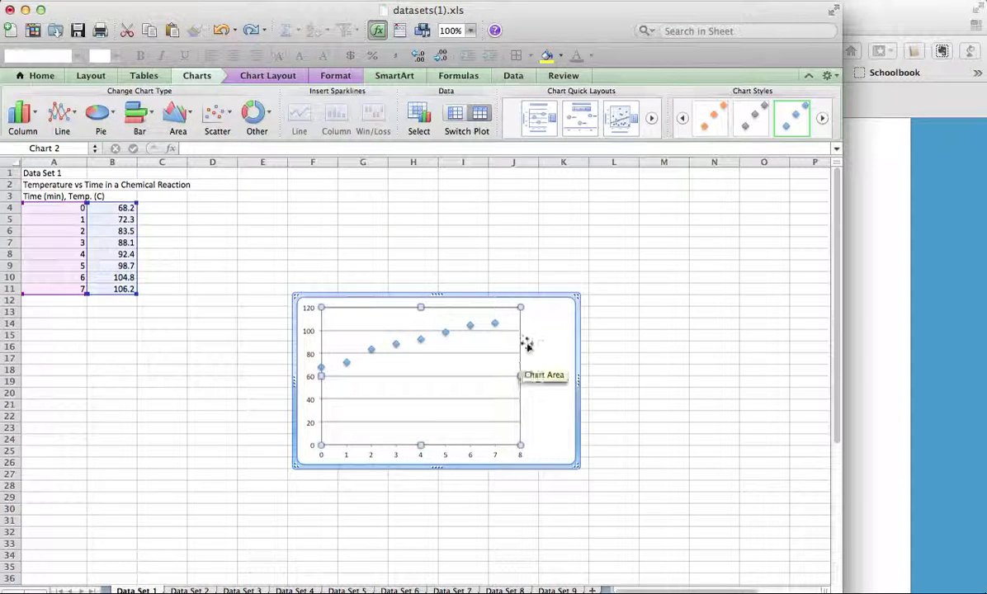
left_click_drag(536, 301, 523, 232)
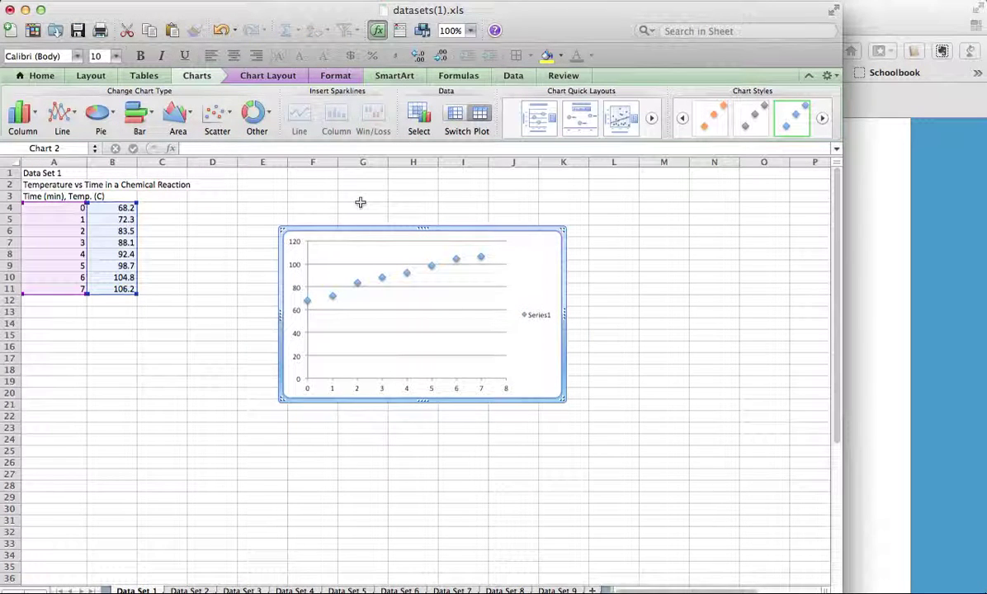
- Add a title above the scatter chart reading "Temperature vs Time"
left_click(281, 76)
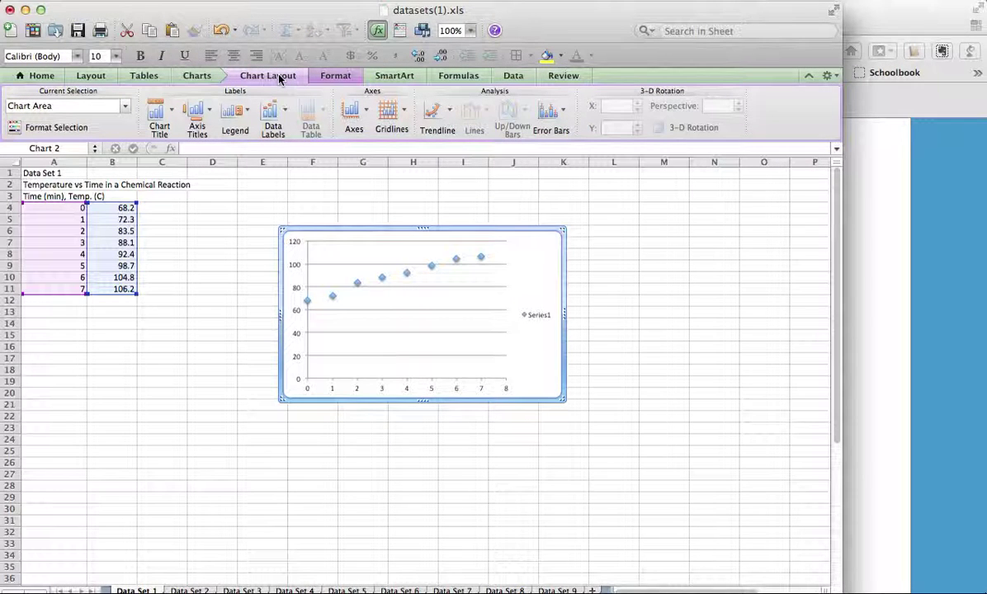
left_click(165, 118)
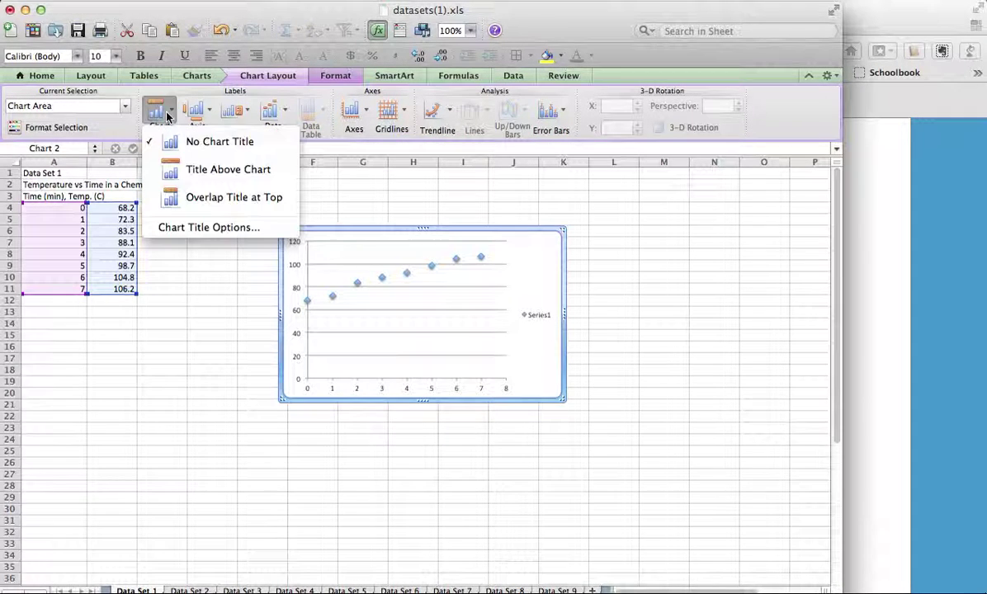
left_click(172, 170)
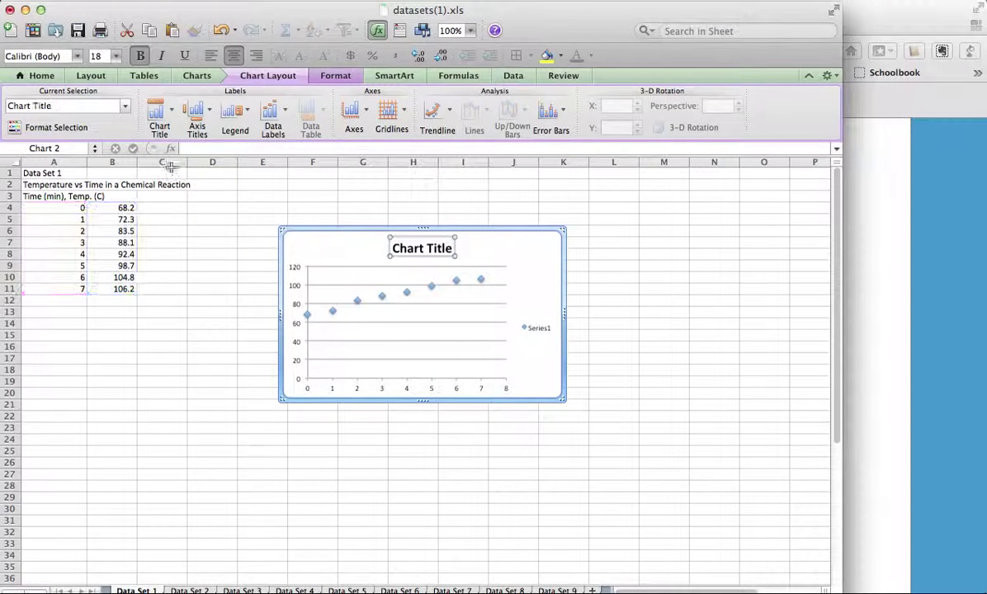
triple_click(410, 247)
type("Tempe")
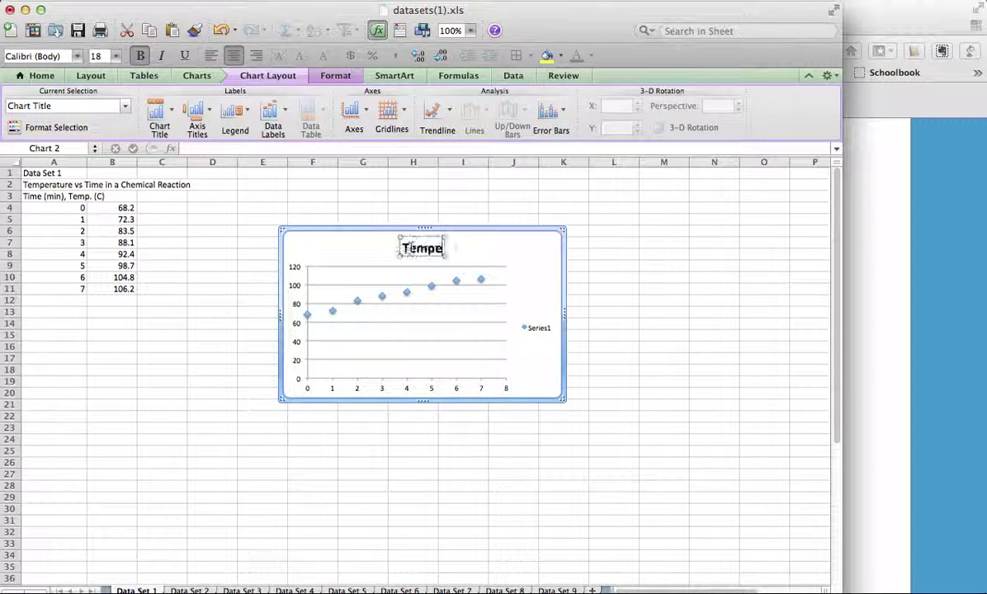
type("rature vs Tim")
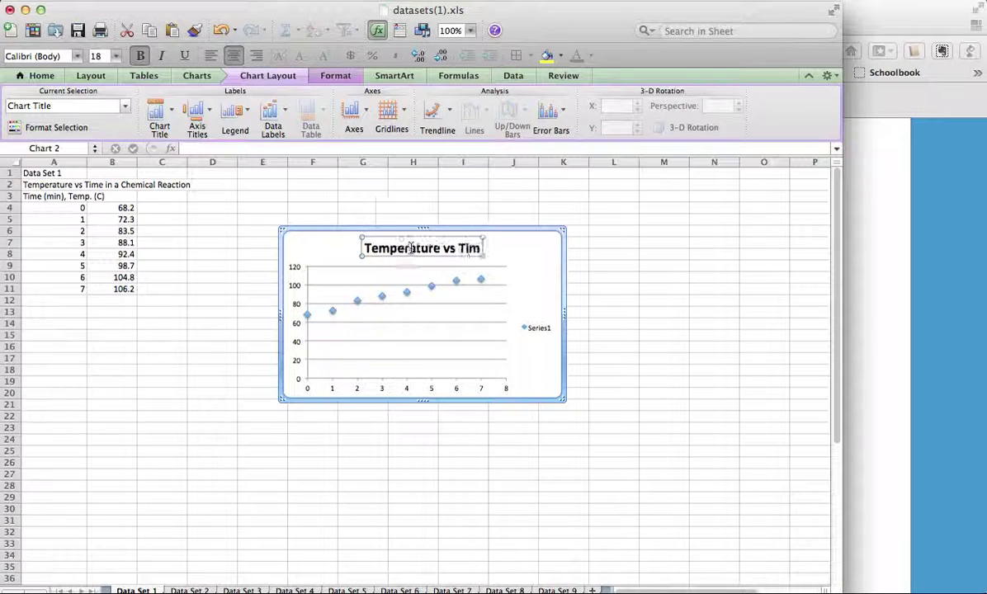
type("e")
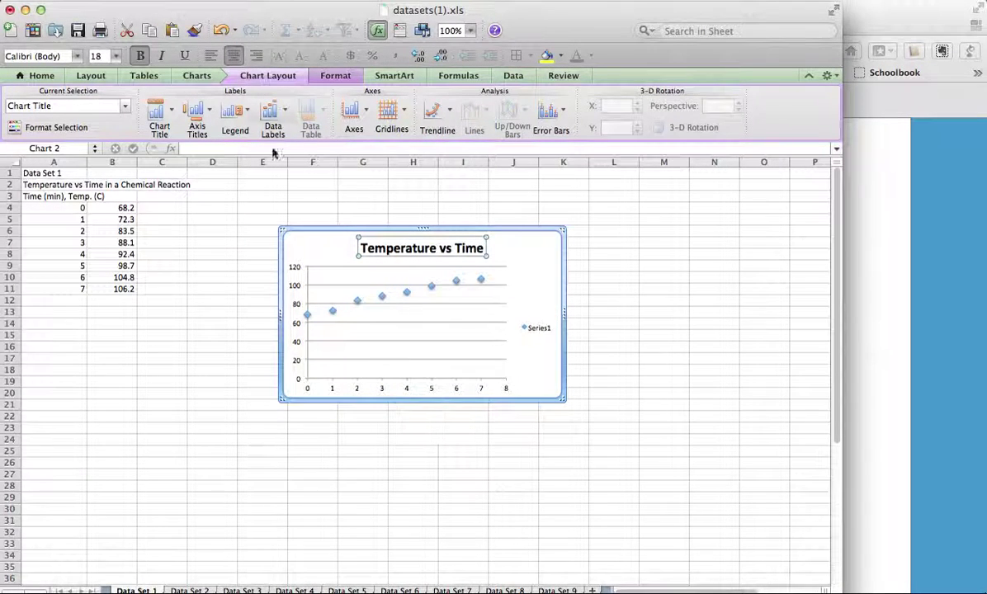
- Add a rotated vertical axis title to the chart reading "Temperature (C)"
left_click(198, 122)
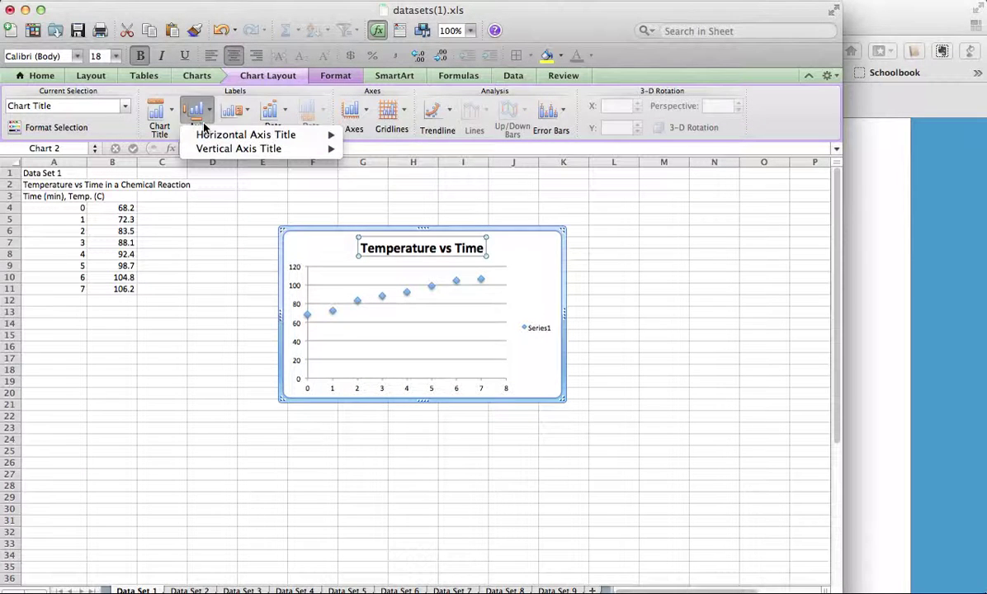
mouse_move(202, 149)
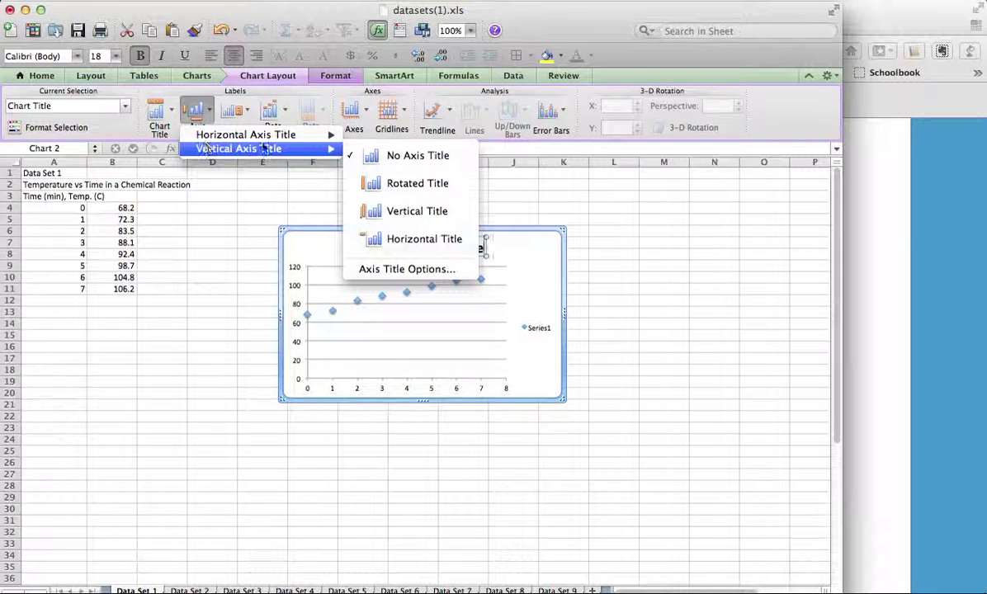
left_click(360, 182)
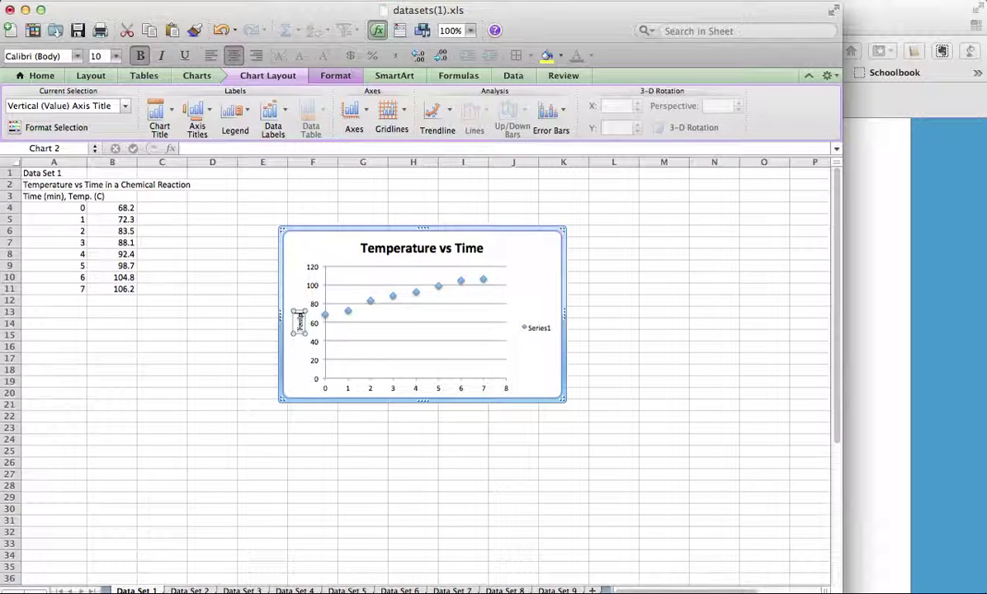
type("Temperature (C")
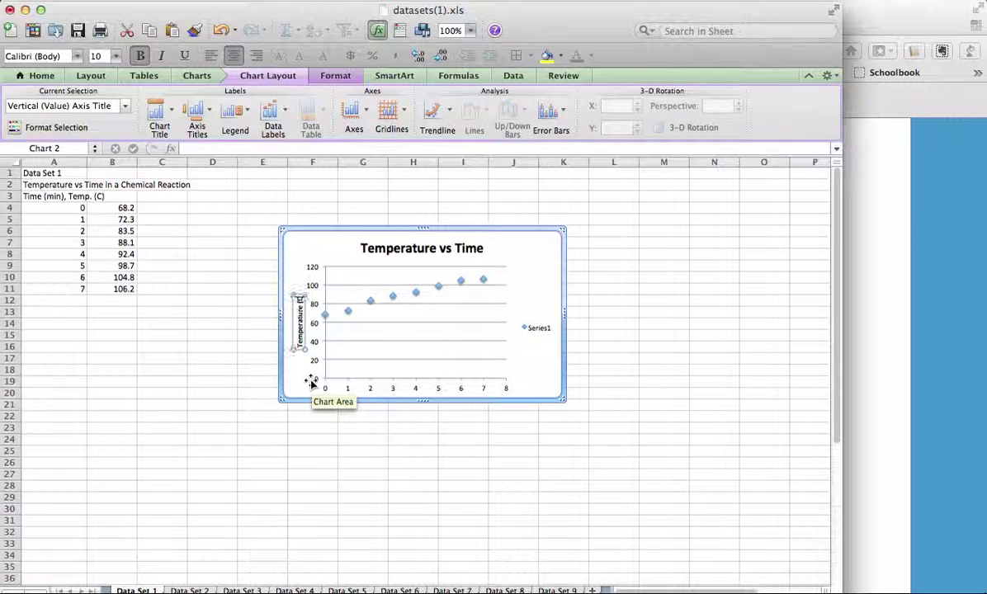
type(")")
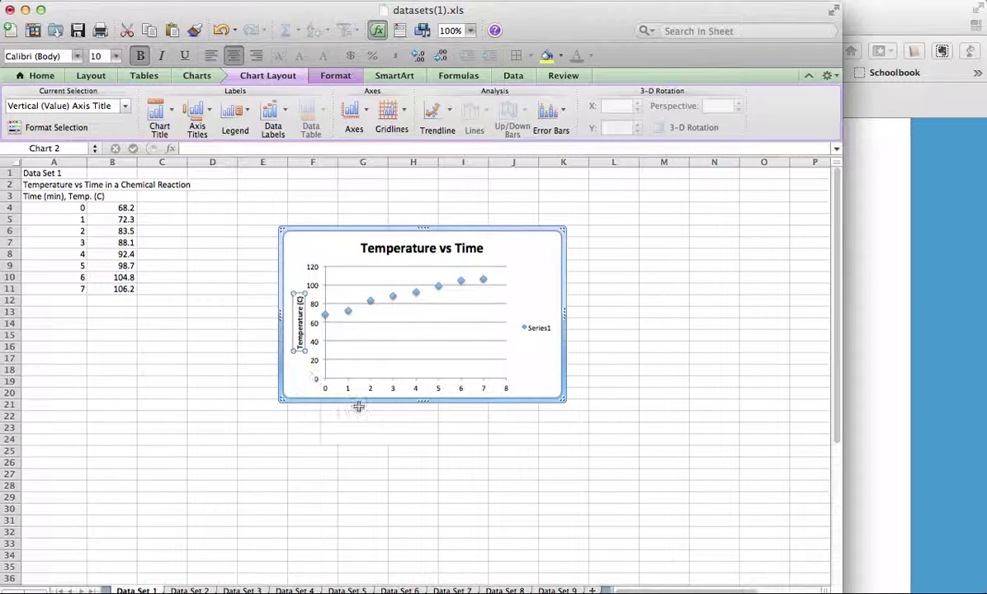
- Add a horizontal axis title below the chart's time axis reading "Time (min)"
left_click(197, 115)
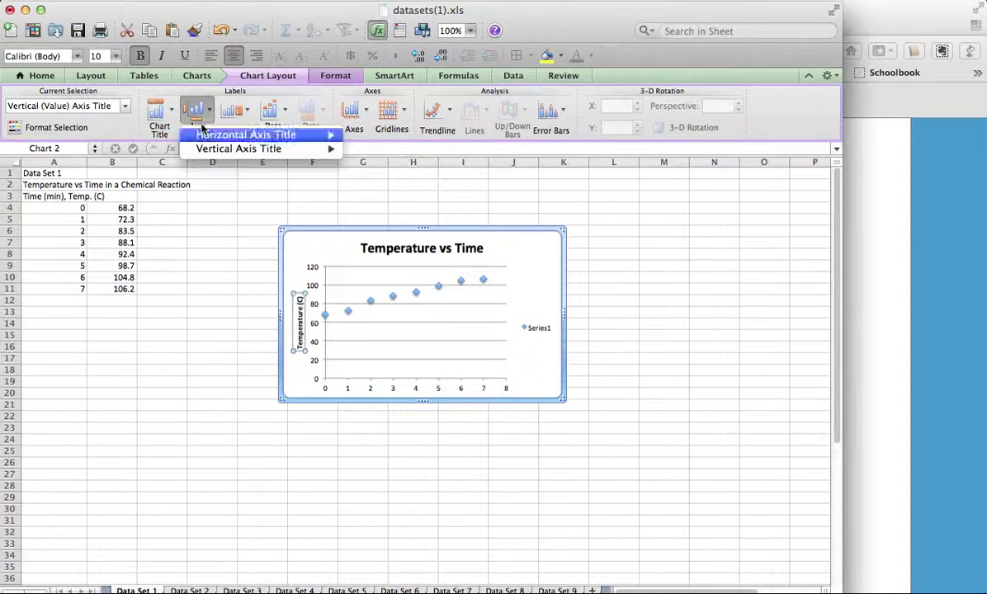
mouse_move(323, 150)
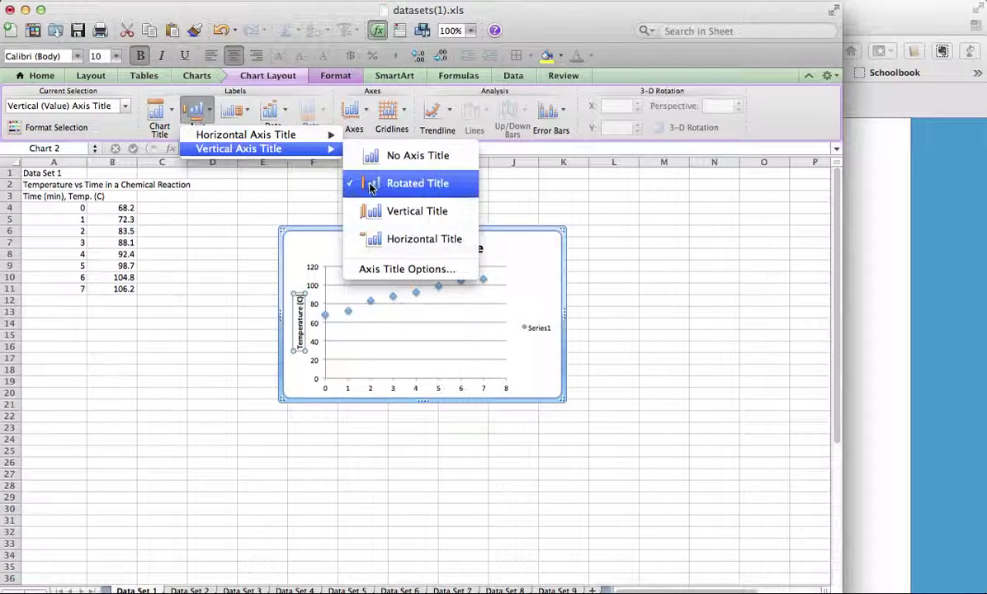
left_click(373, 216)
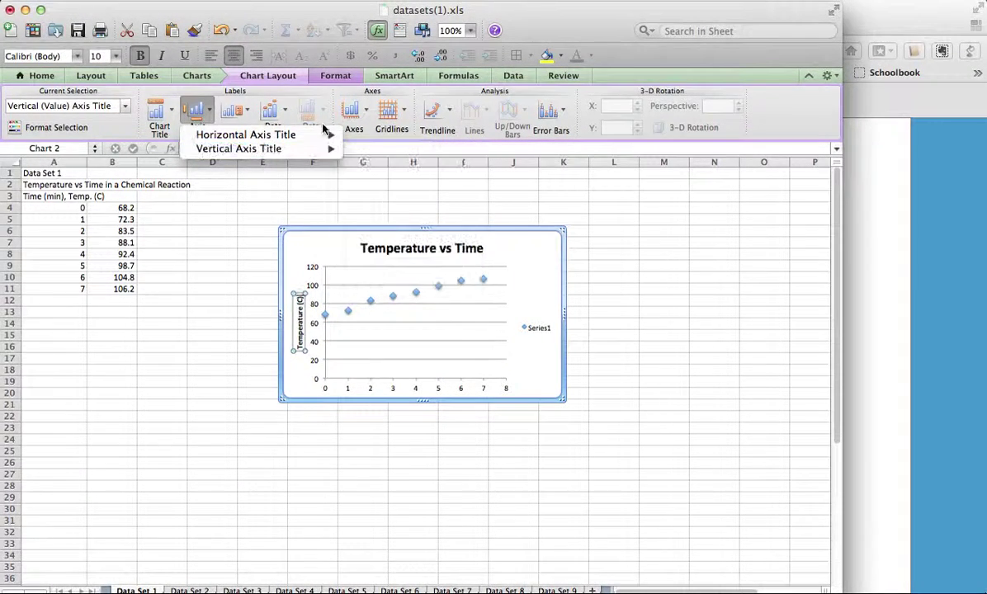
mouse_move(330, 135)
left_click(372, 168)
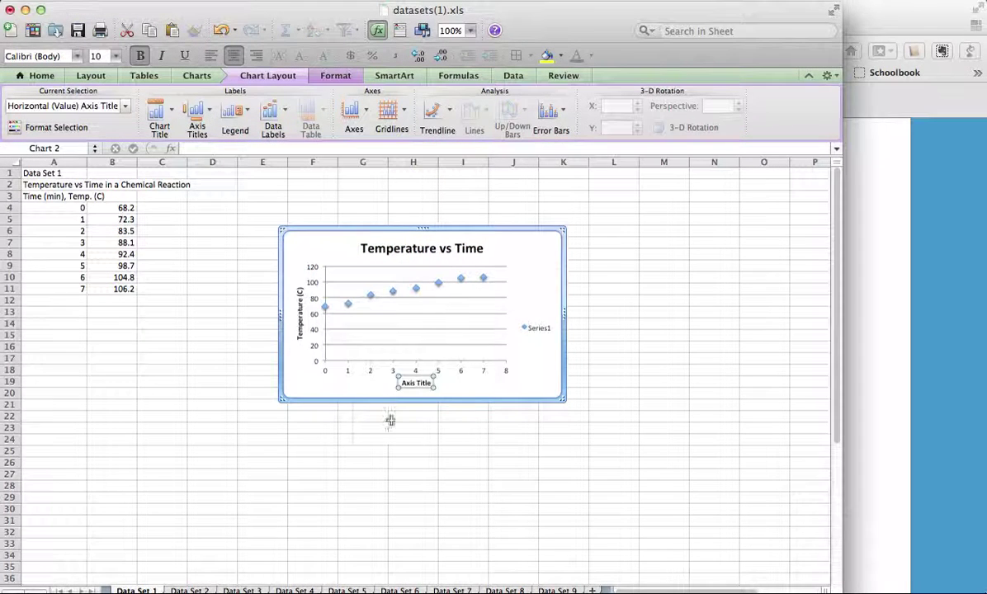
triple_click(415, 382)
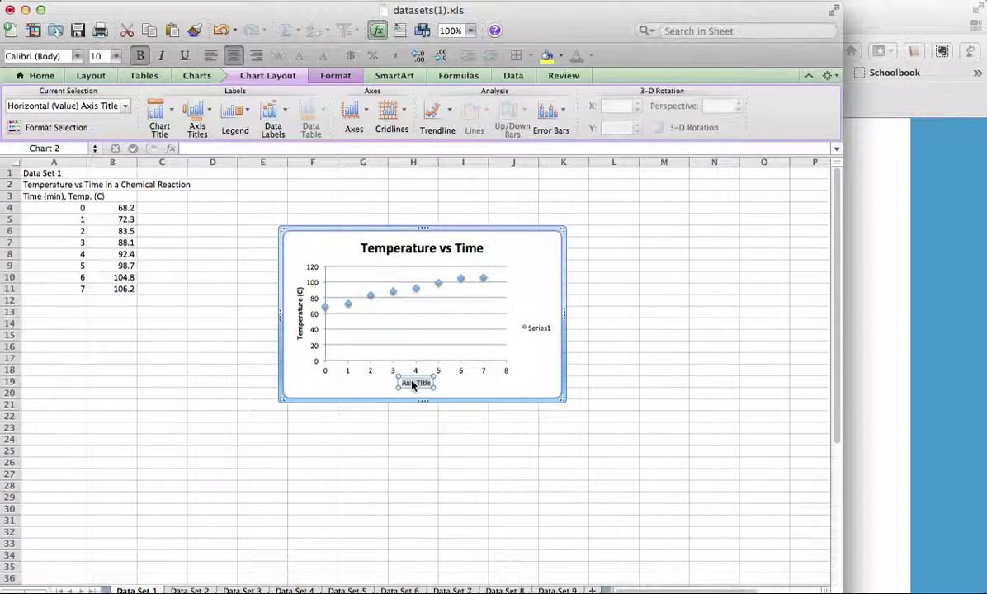
type("Time (min)")
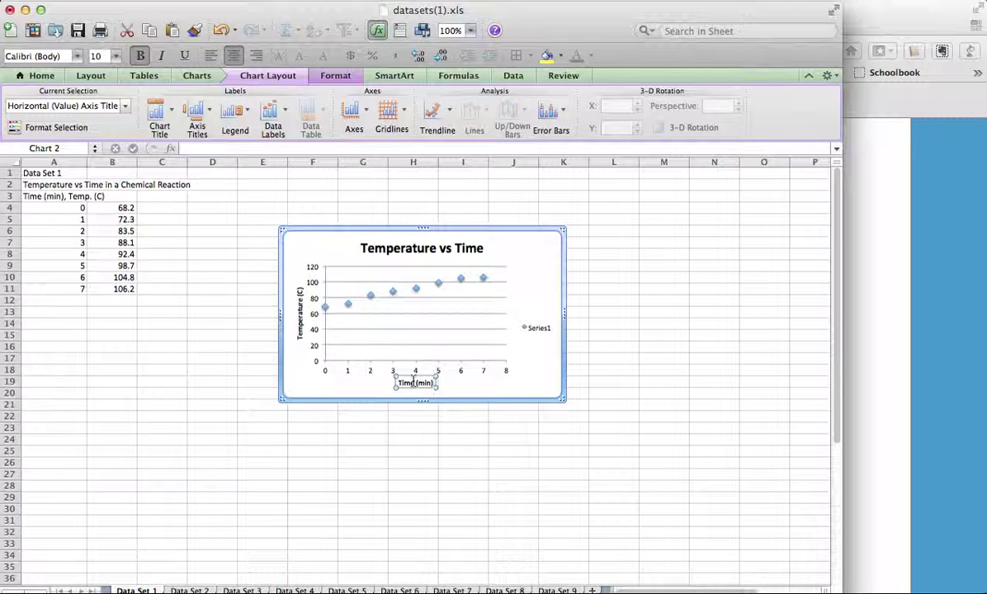
- Delete the Series1 legend from the chart
left_click(535, 328)
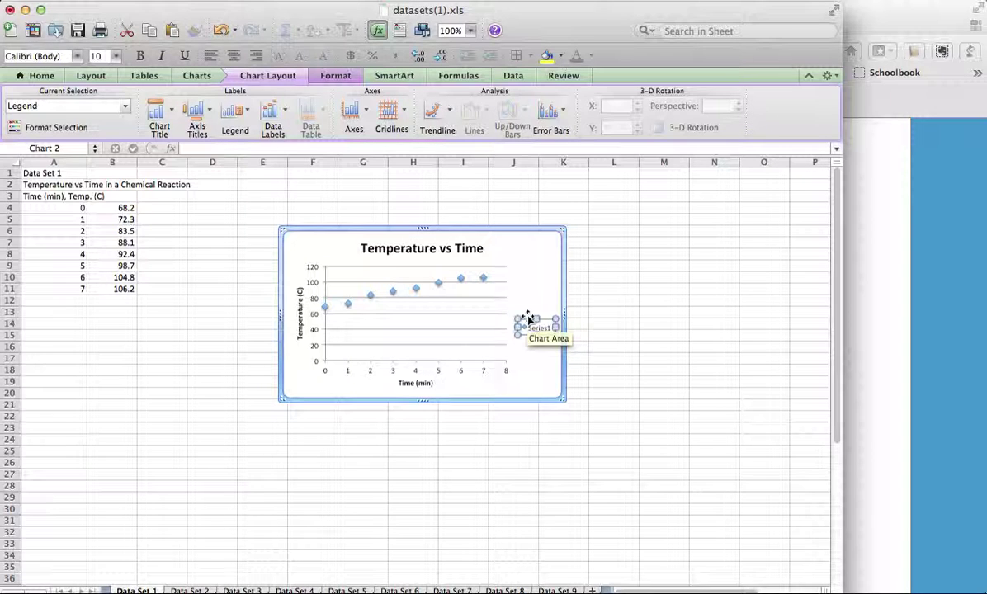
key("Delete")
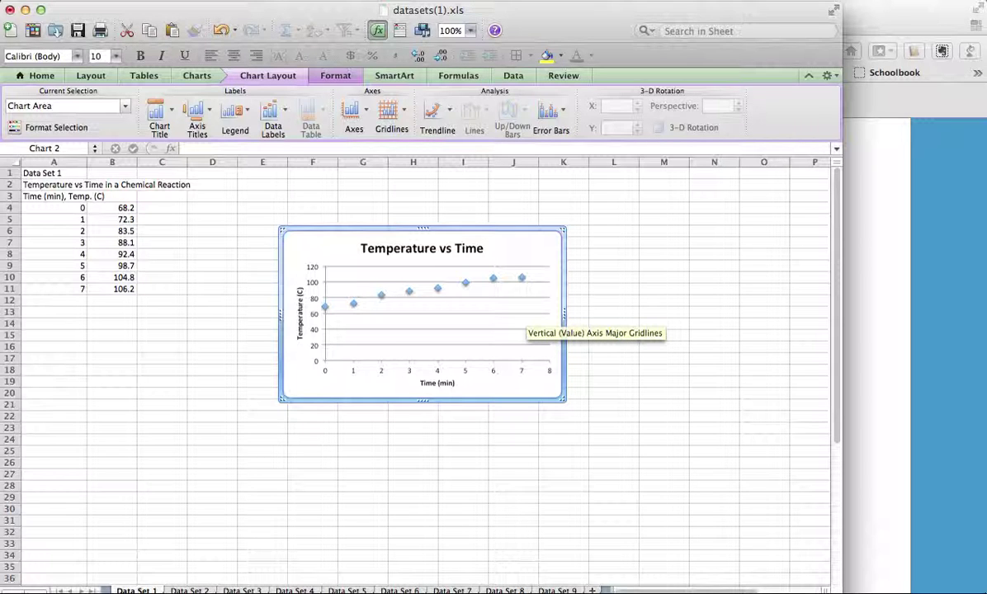
left_click(701, 1)
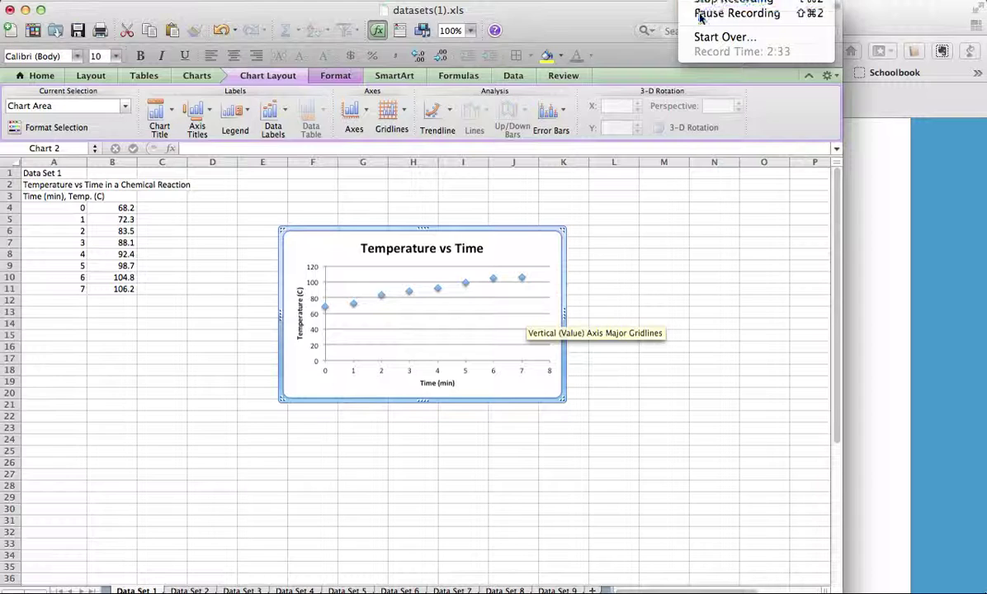
left_click(580, 268)
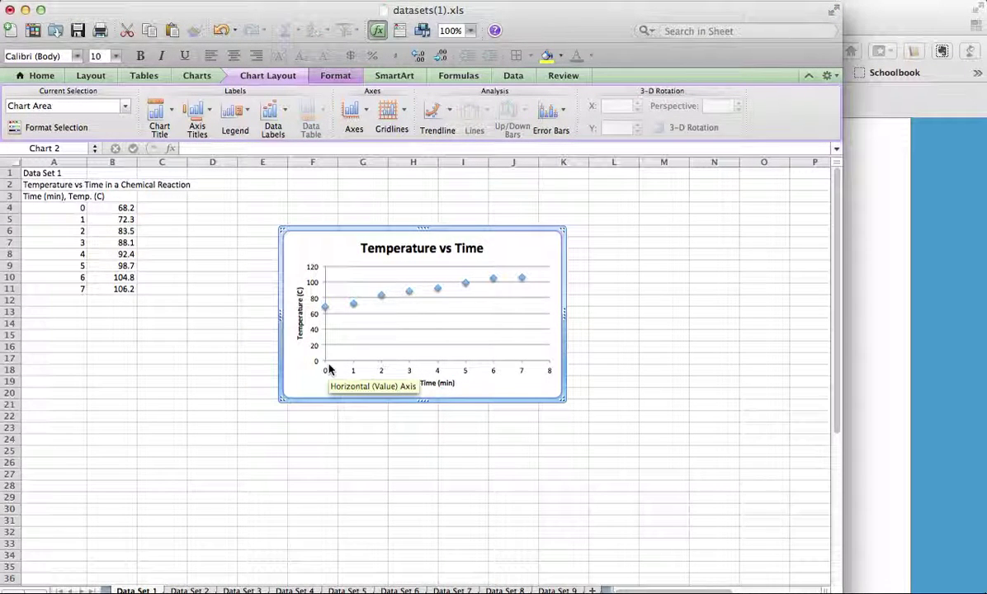
- Set the minimum of the chart's vertical axis scale to 50
left_click(316, 321)
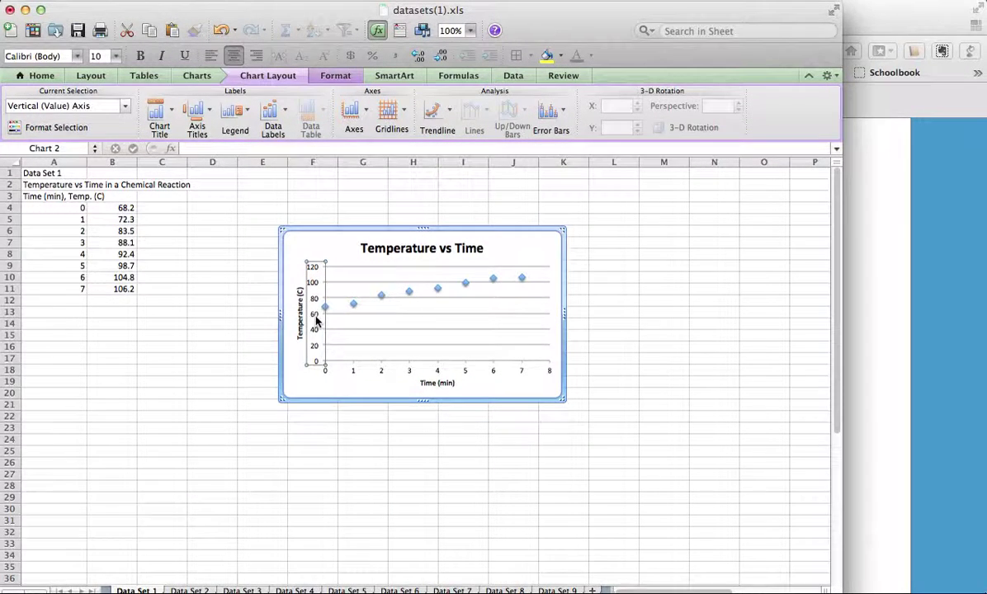
double_click(316, 321)
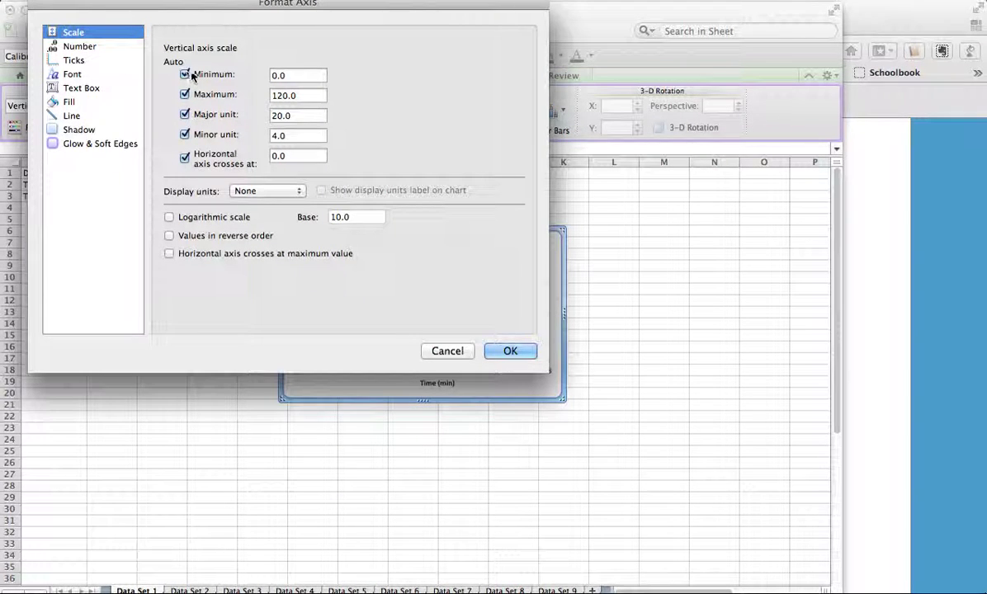
double_click(280, 75)
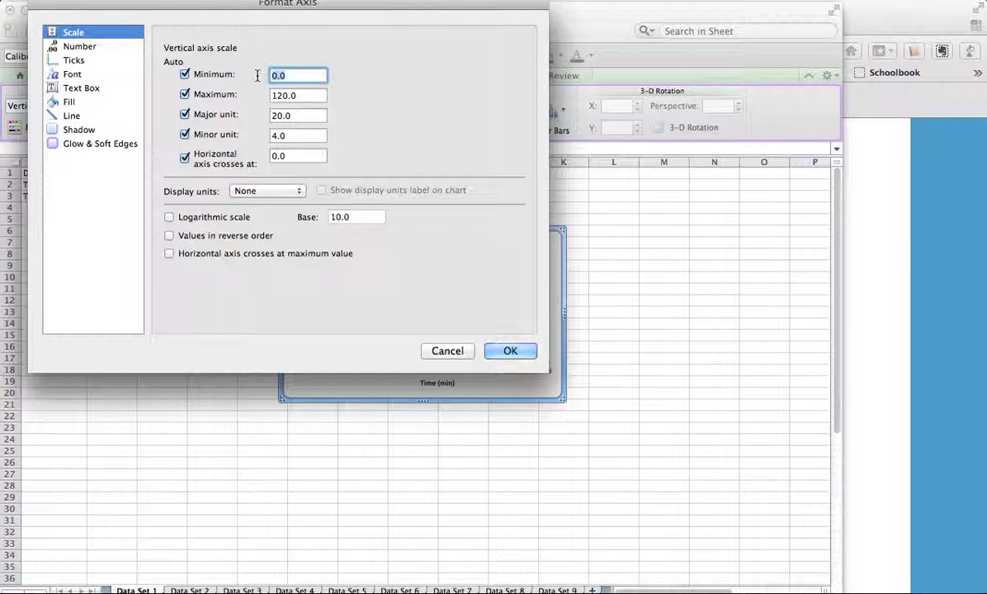
type("50")
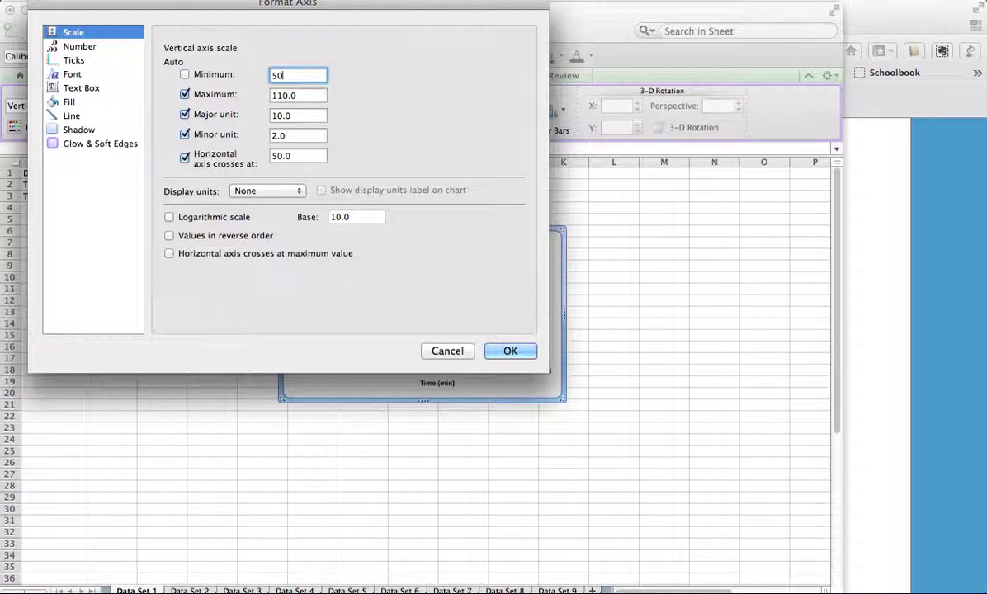
left_click(510, 352)
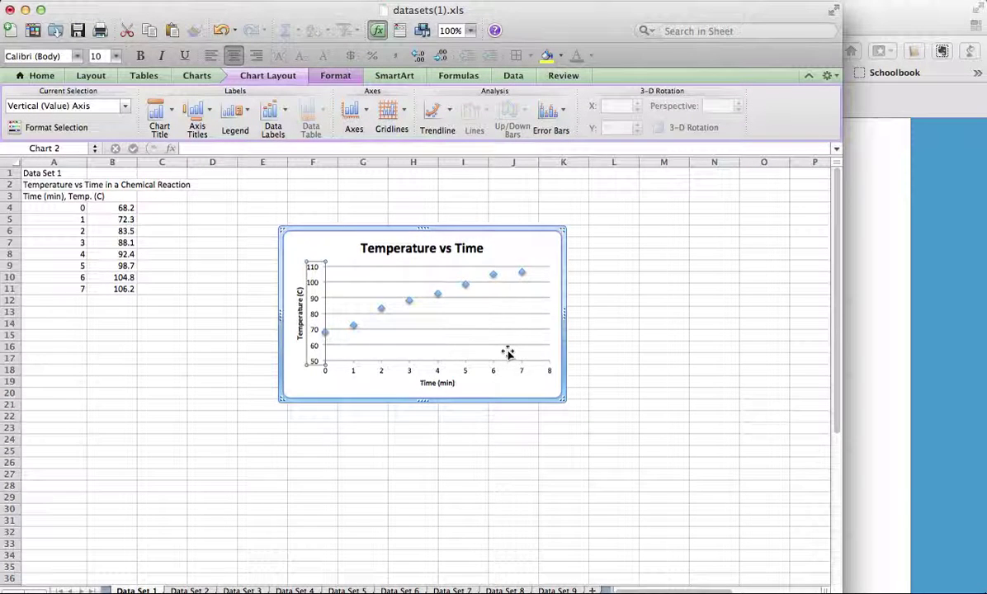
- Add a linear trendline to the chart with its equation and R-squared value displayed
left_click(355, 389)
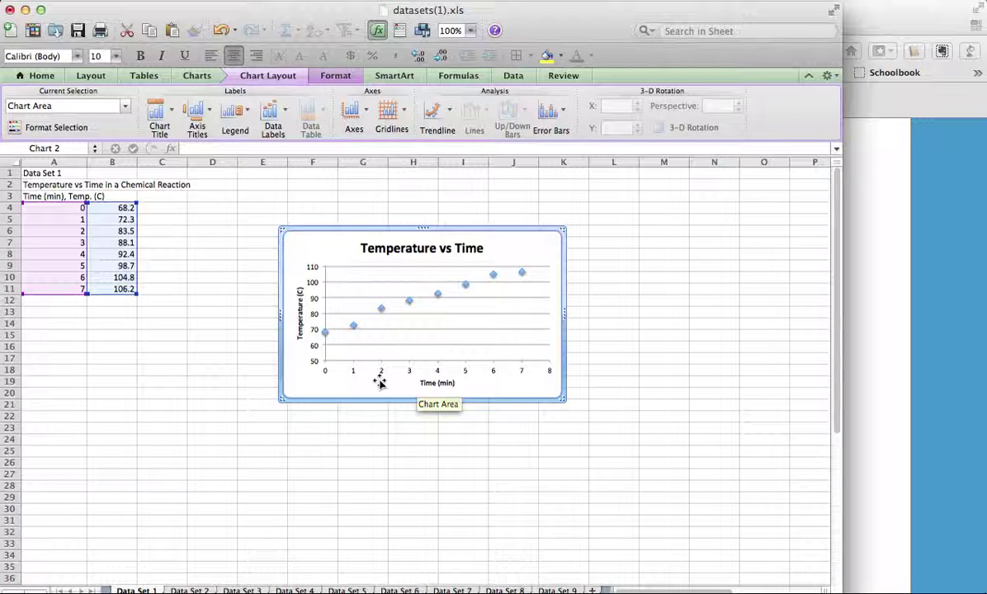
left_click(451, 112)
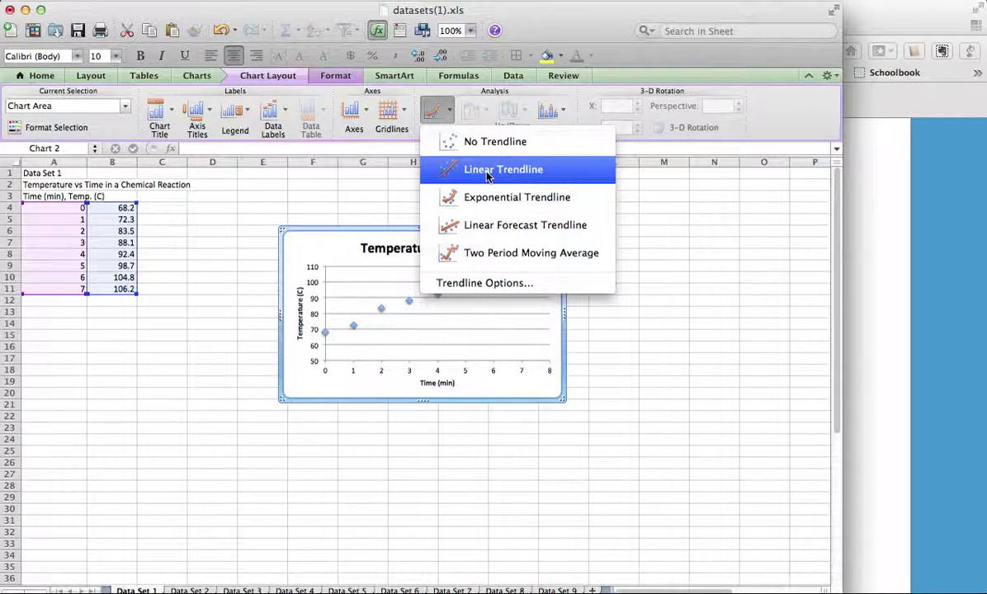
left_click(482, 284)
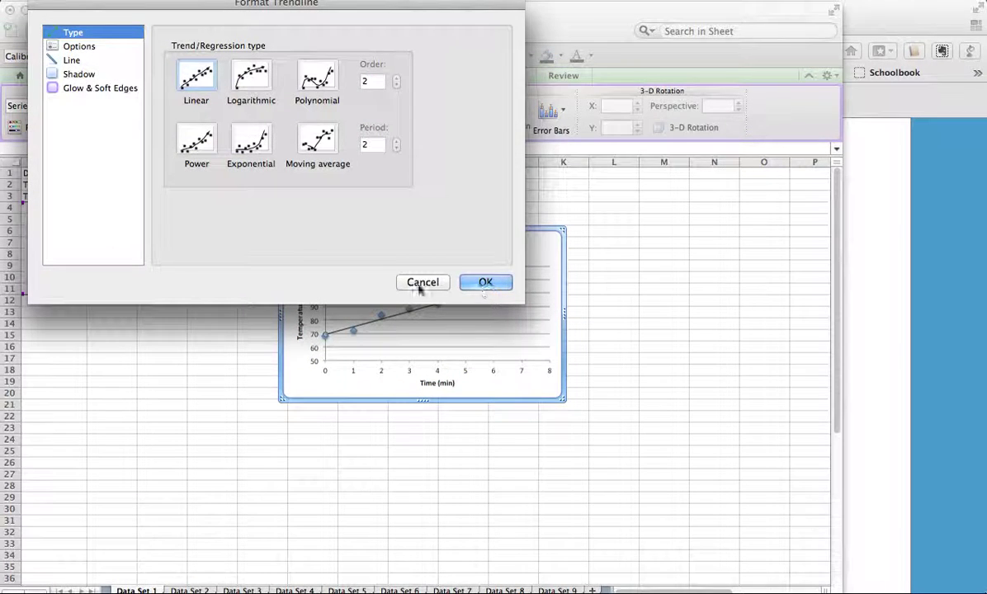
left_click(103, 48)
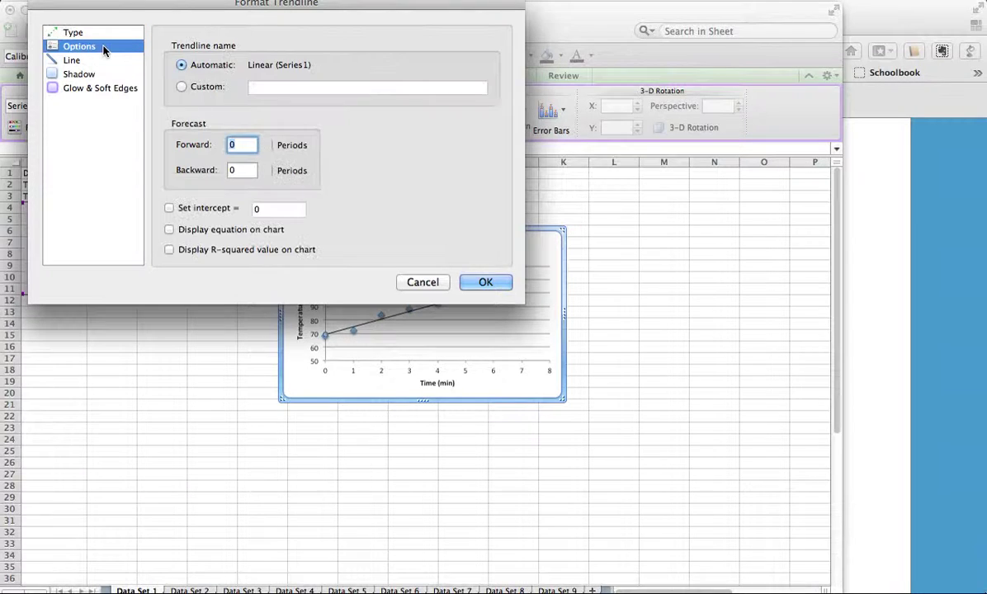
left_click(169, 231)
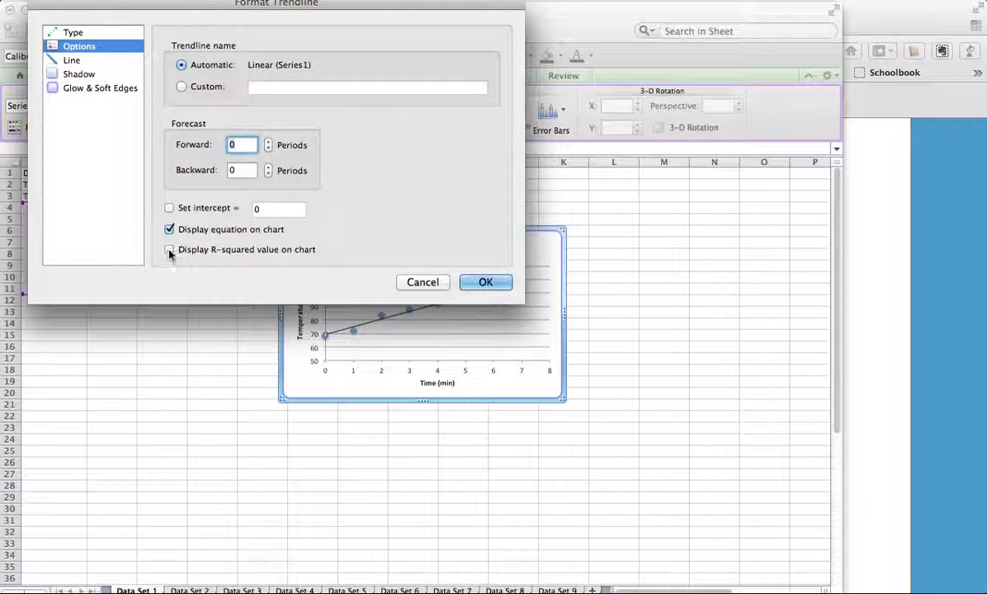
left_click(169, 250)
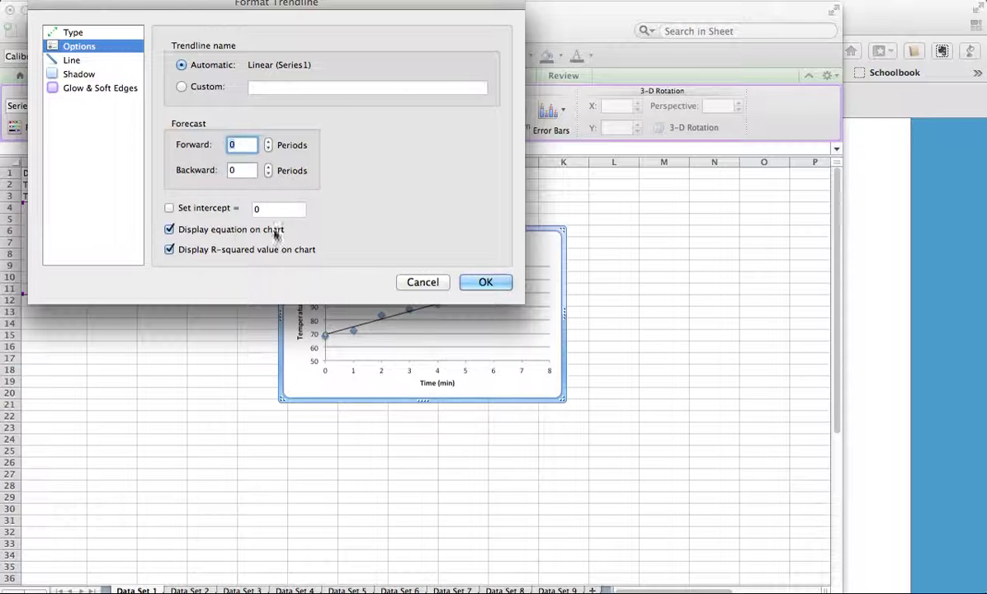
left_click(486, 283)
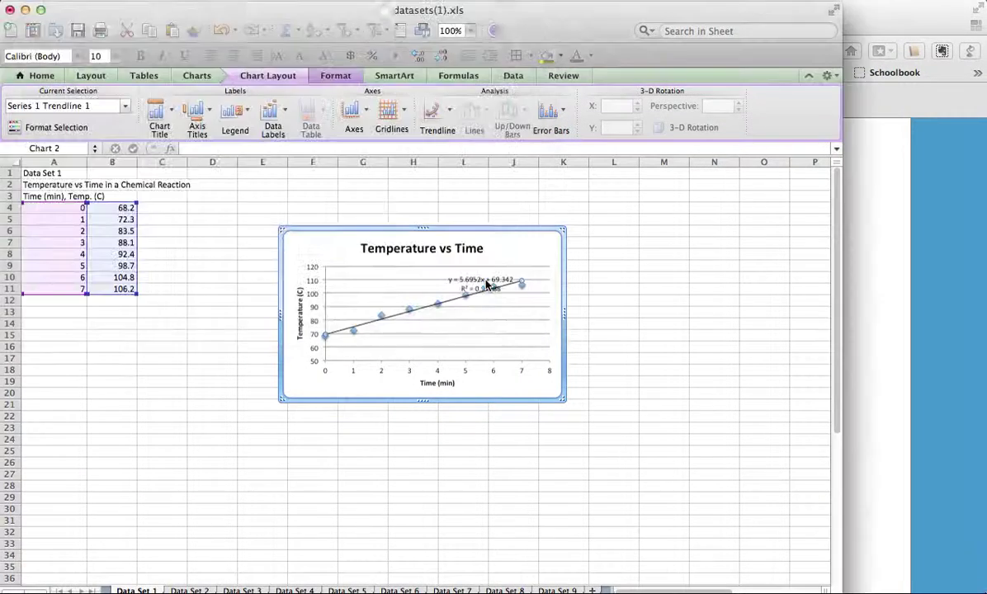
- Enlarge the chart and place the trendline equation in its upper-right corner, clear of the data points
left_click_drag(487, 285, 611, 195)
left_click(536, 221)
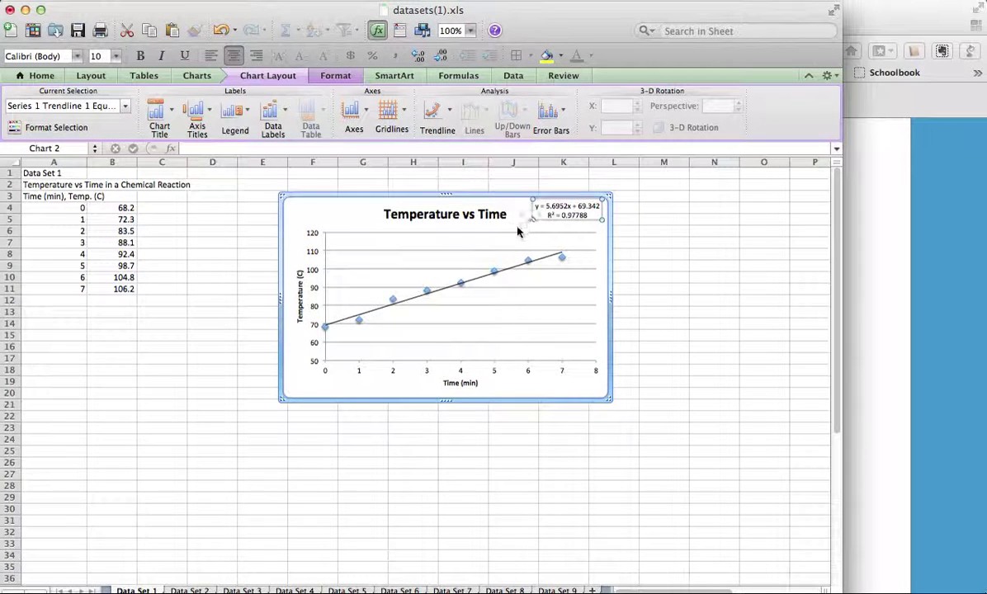
- Set the font size of the trendline equation and R-squared text to 12
triple_click(557, 215)
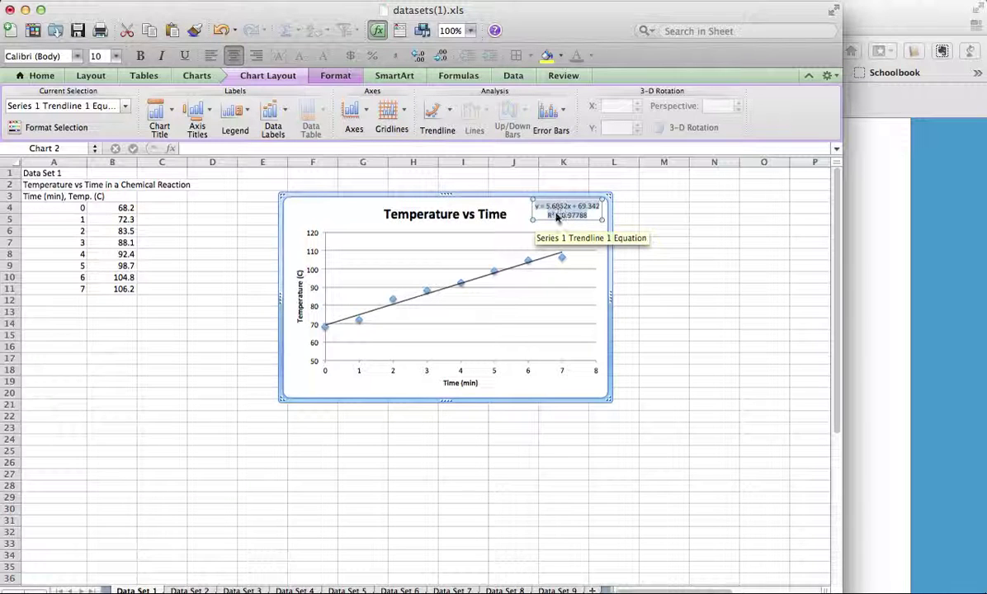
left_click(117, 56)
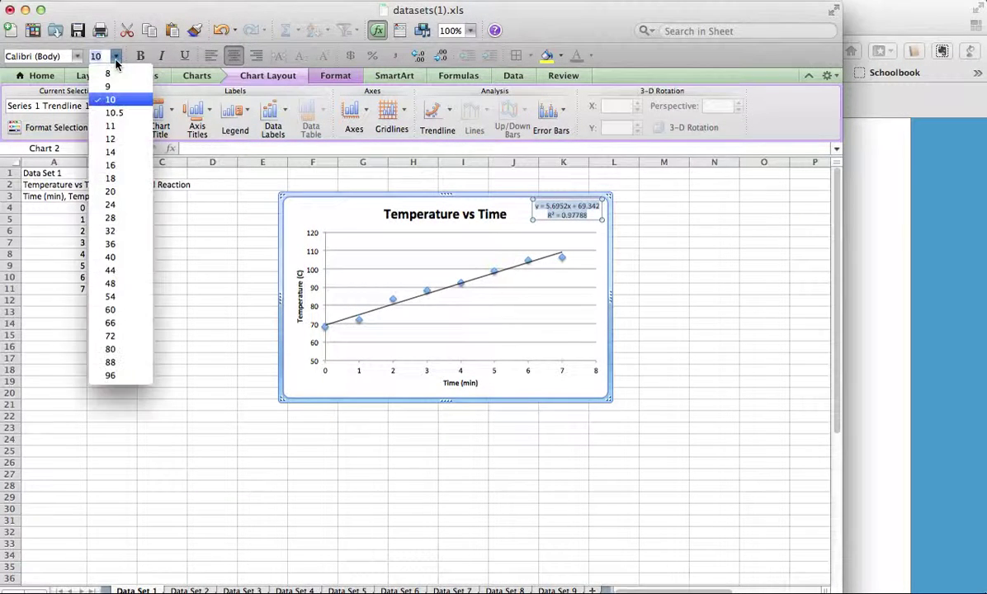
left_click(110, 140)
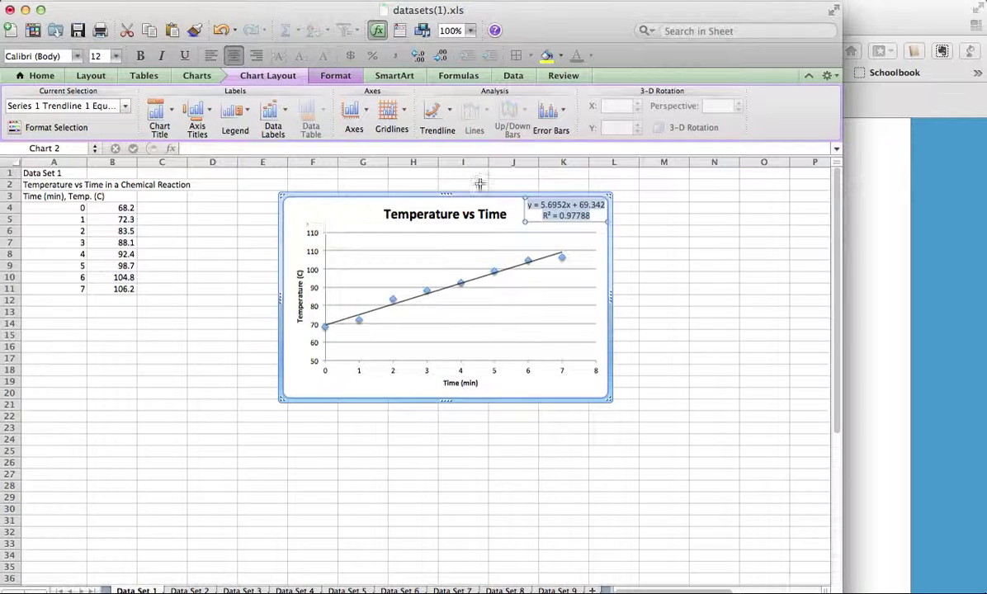
left_click(632, 219)
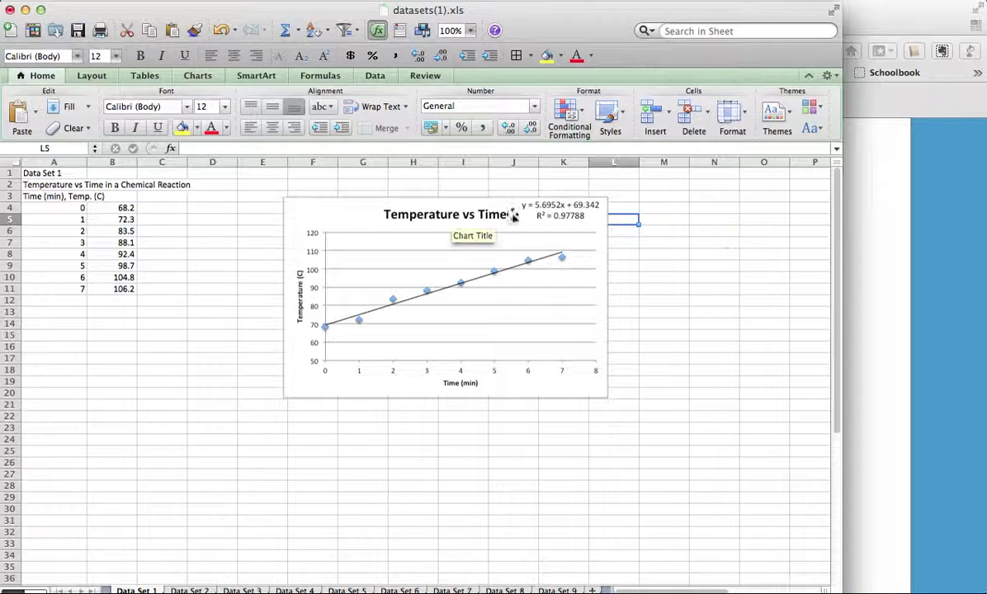
- Start saving the whole chart as a picture, with the Desktop as the destination folder
left_click(337, 211)
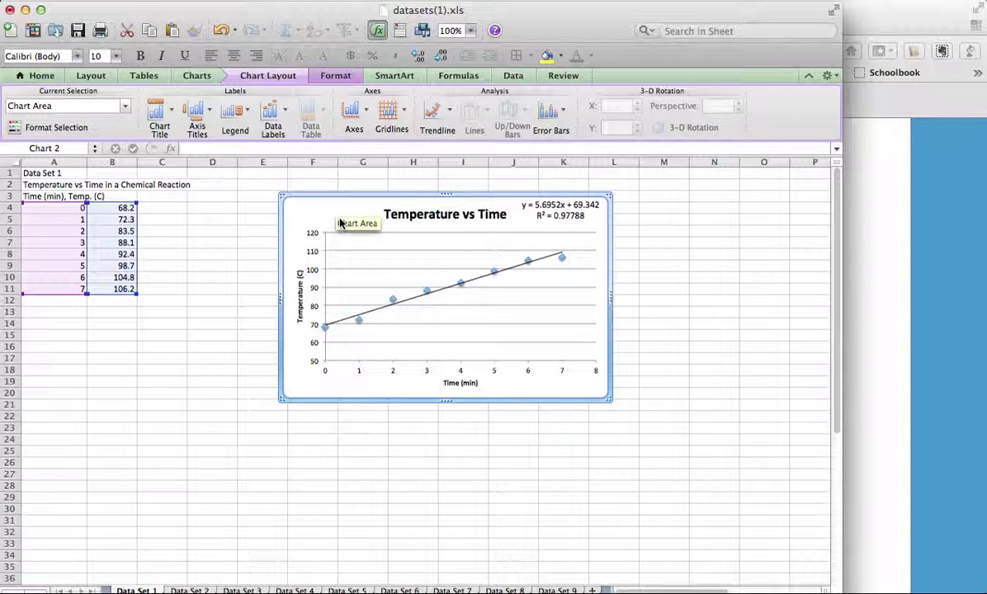
right_click(321, 223)
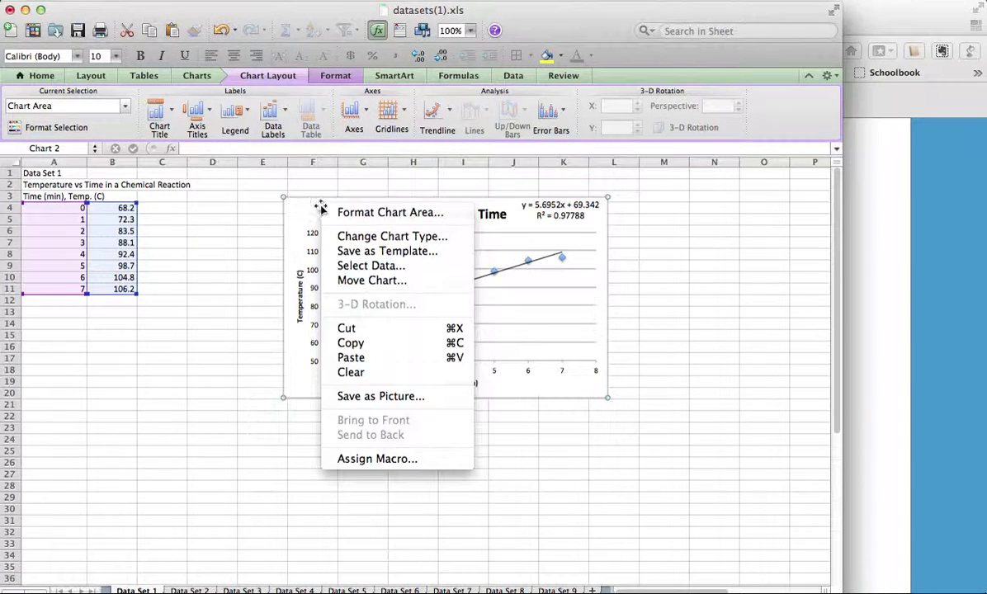
left_click(353, 397)
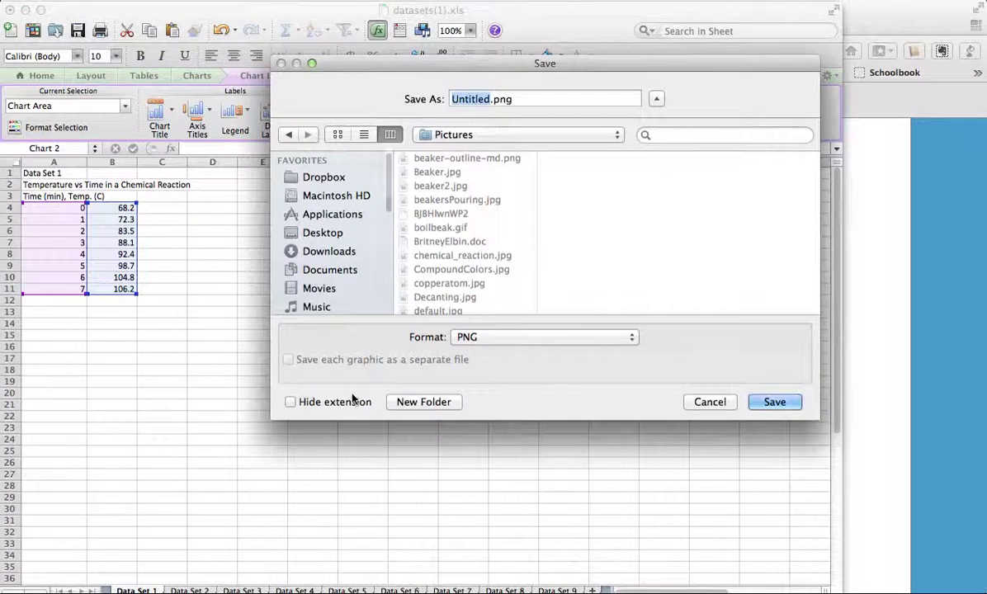
left_click(323, 234)
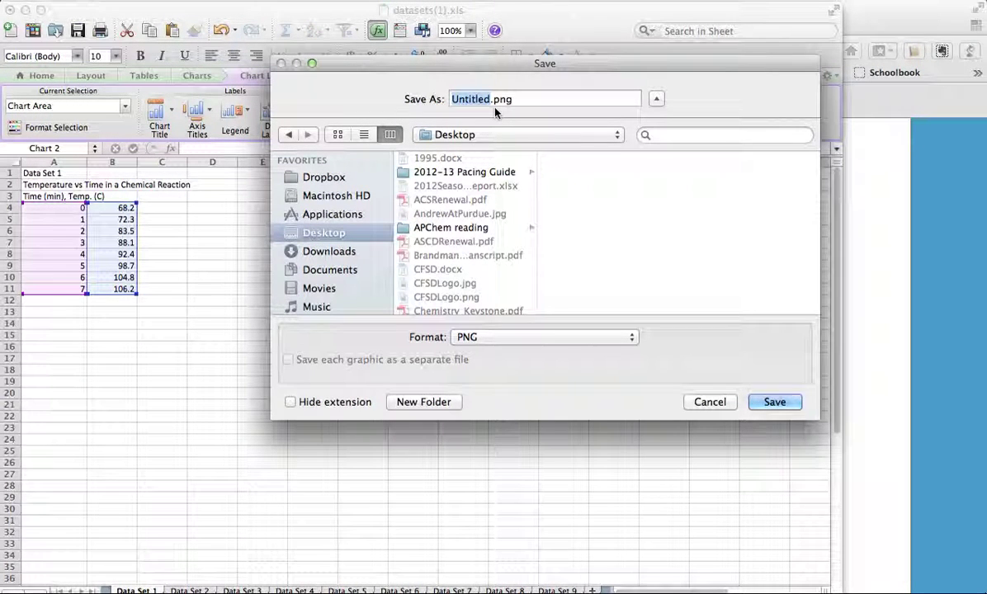
type("Picture")
key("BackSpace")
key("BackSpace")
key("BackSpace")
key("BackSpace")
key("BackSpace")
key("BackSpace")
key("BackSpace")
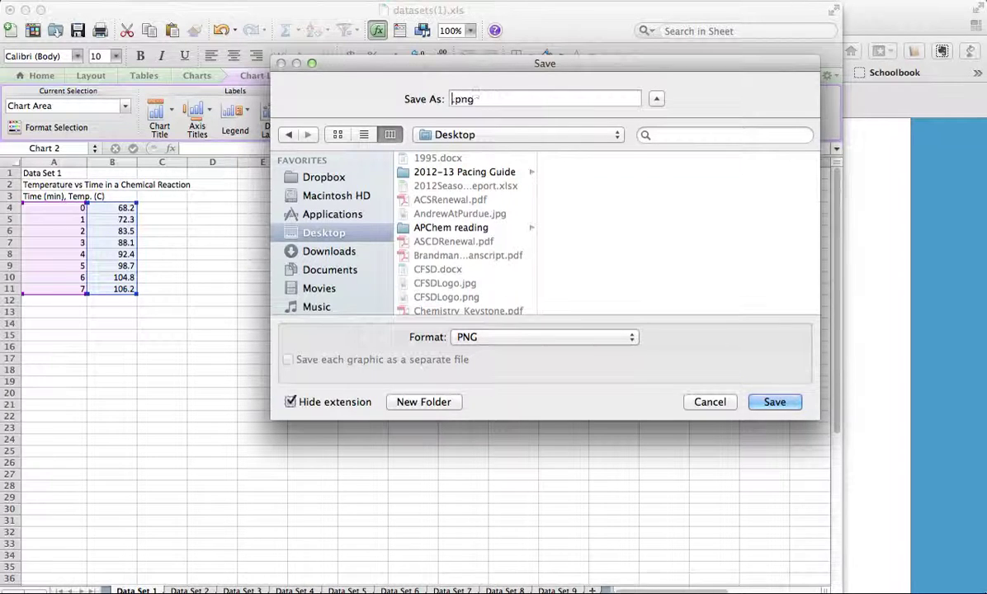
- Name the chart picture Graph1 and save it in JPEG format, replacing the existing file
type("Graph1")
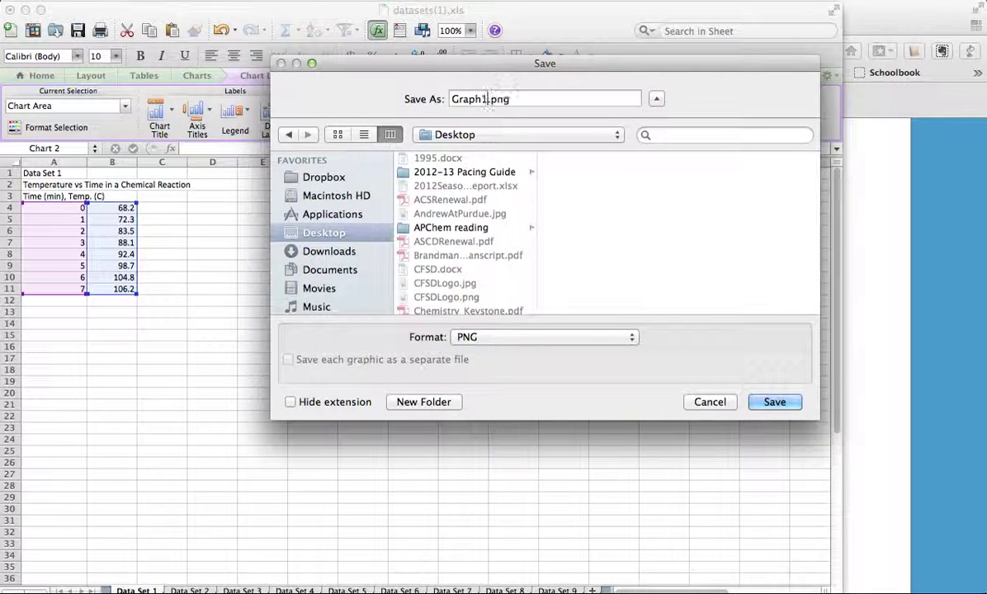
left_click(469, 338)
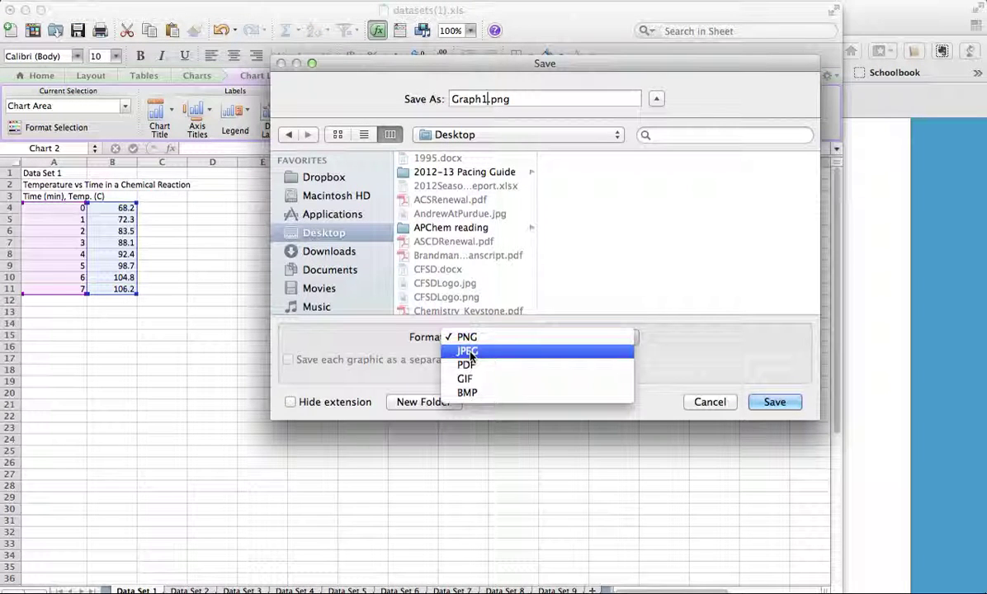
left_click(470, 353)
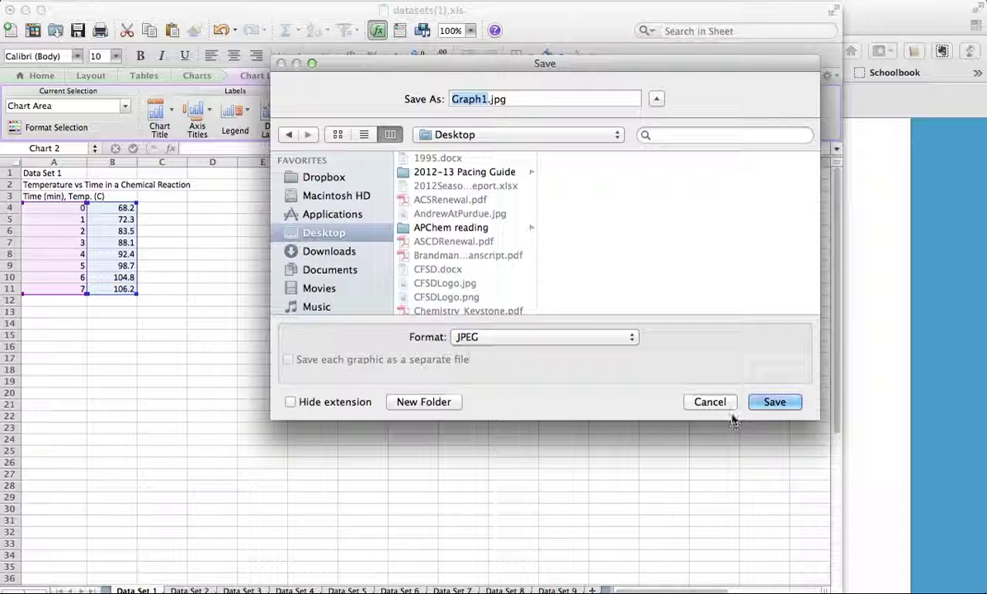
left_click(775, 404)
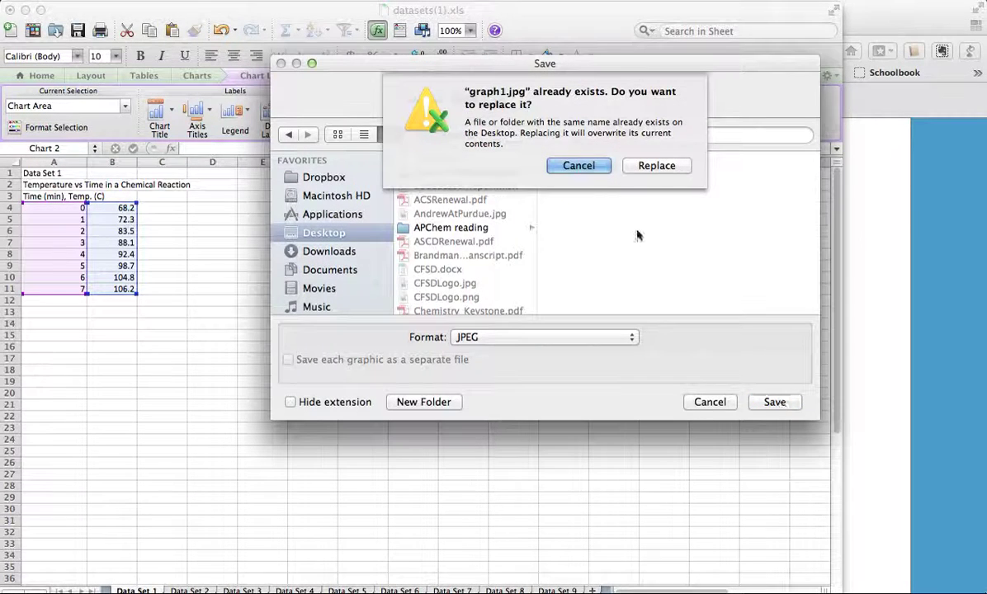
left_click(658, 165)
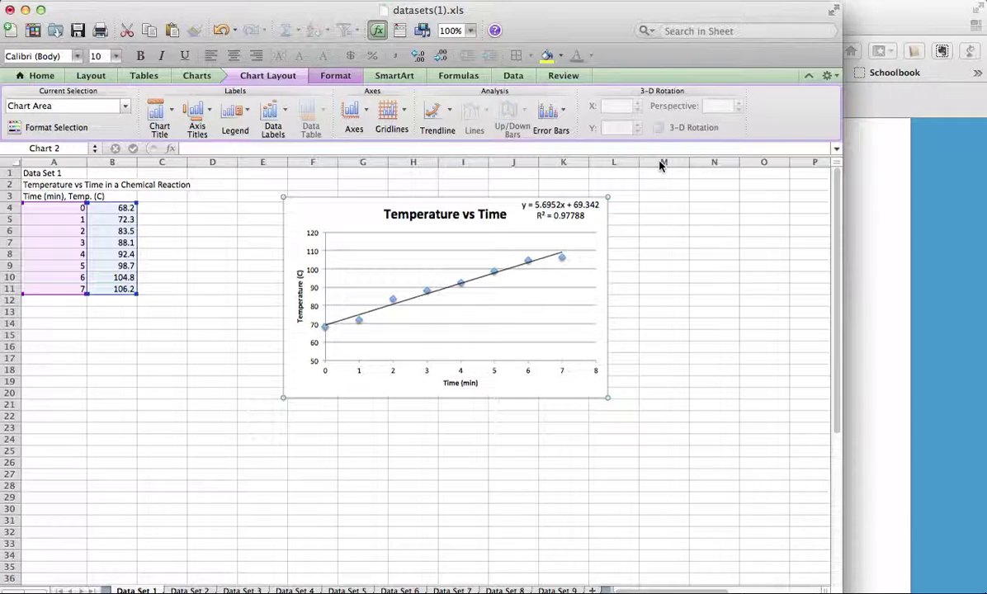
- Switch to the Analyzing Data Sets document in Google Docs and narrow the browser window to reveal part of the desktop
key("ctrl+Up")
key("ctrl+Up")
left_click(927, 27)
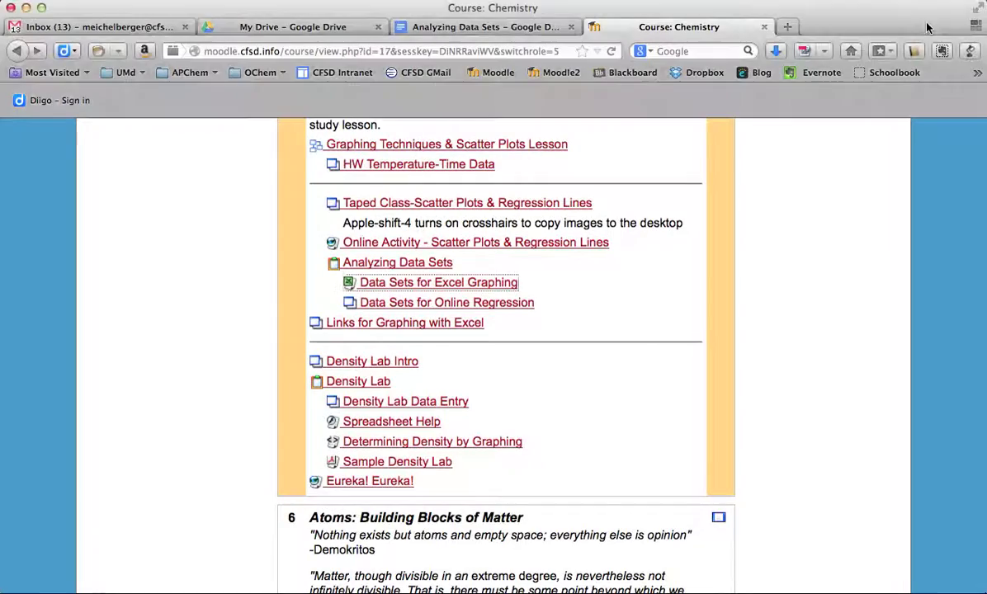
left_click(493, 27)
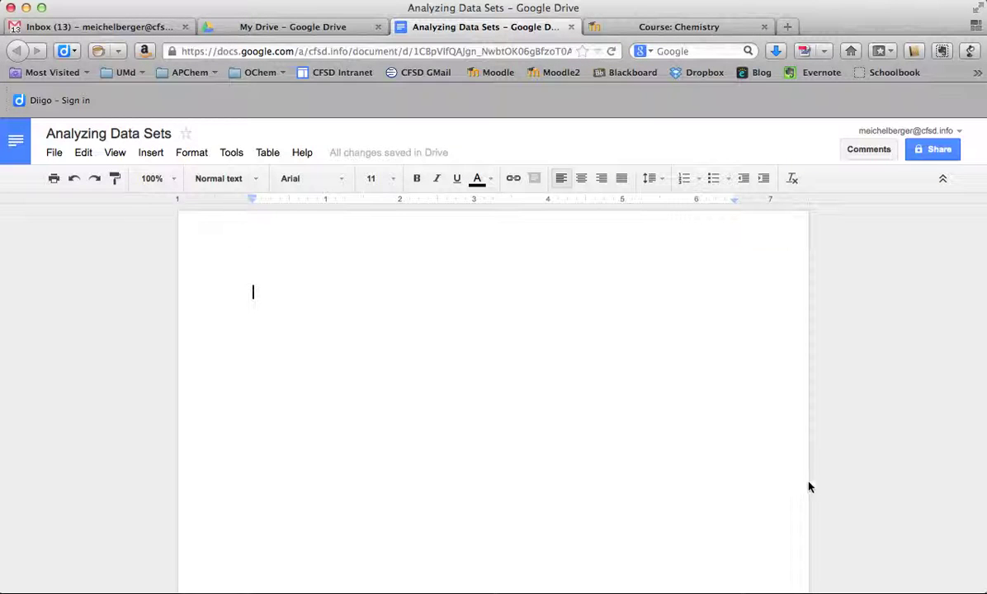
left_click_drag(980, 590, 939, 591)
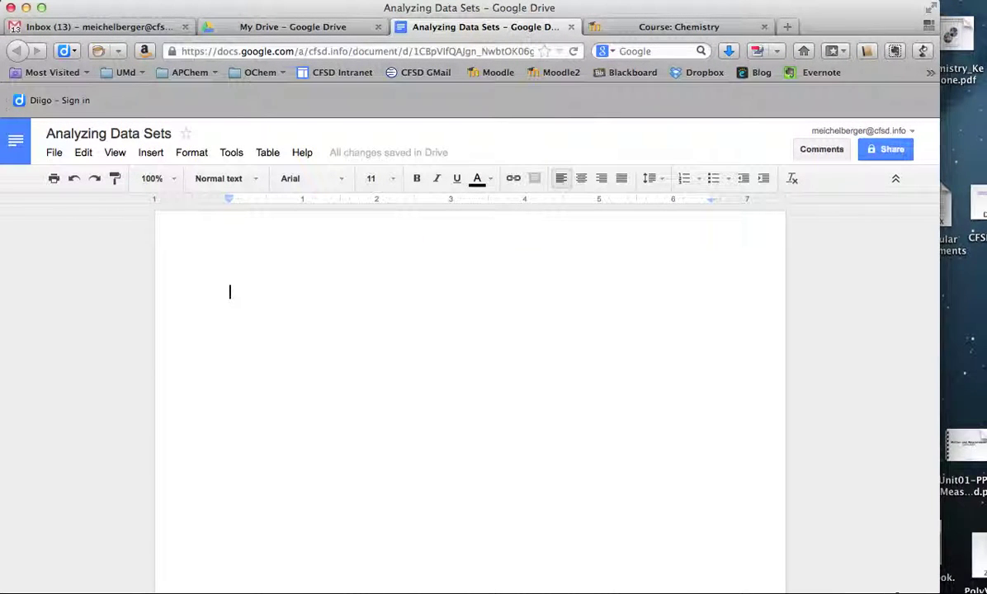
- Insert the image graph1.jpg into the document by uploading it from the Desktop
left_click(151, 153)
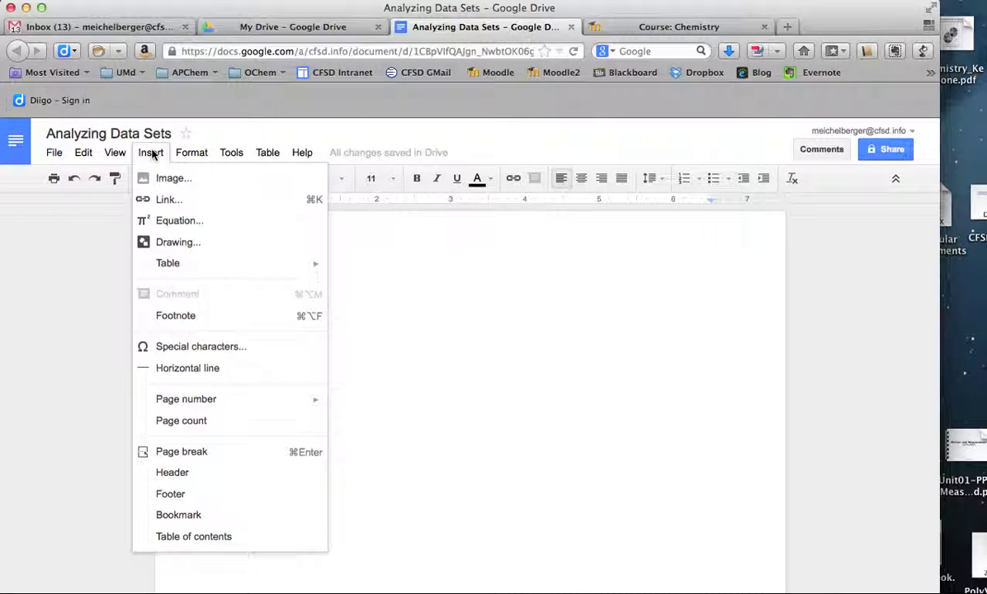
left_click(165, 179)
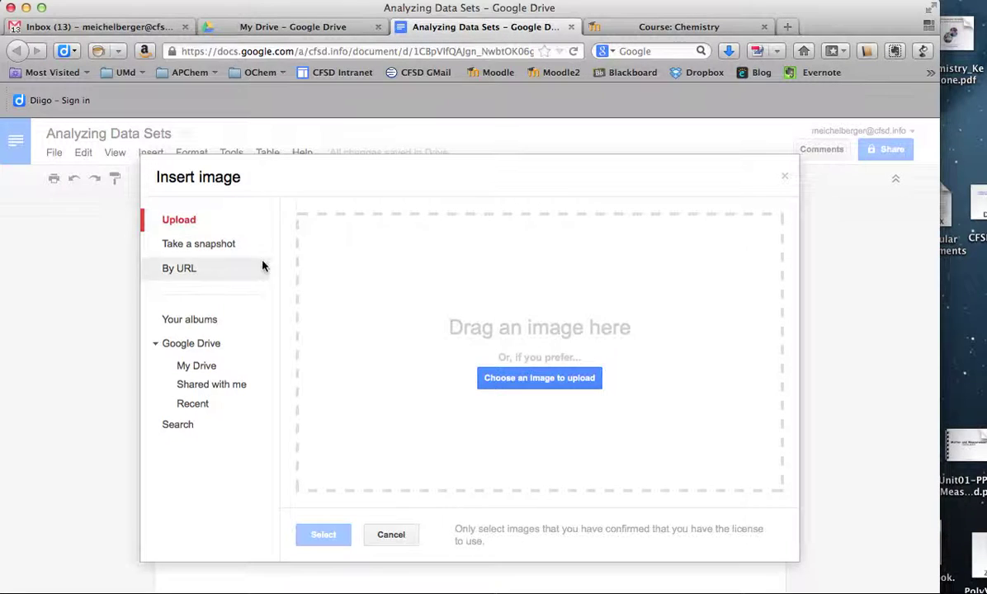
left_click(526, 381)
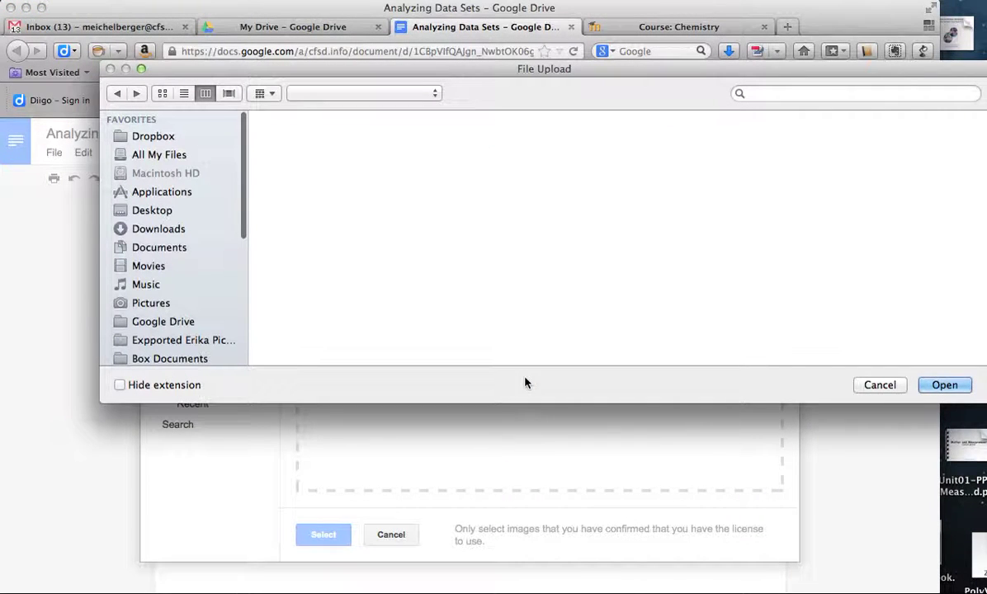
left_click(135, 213)
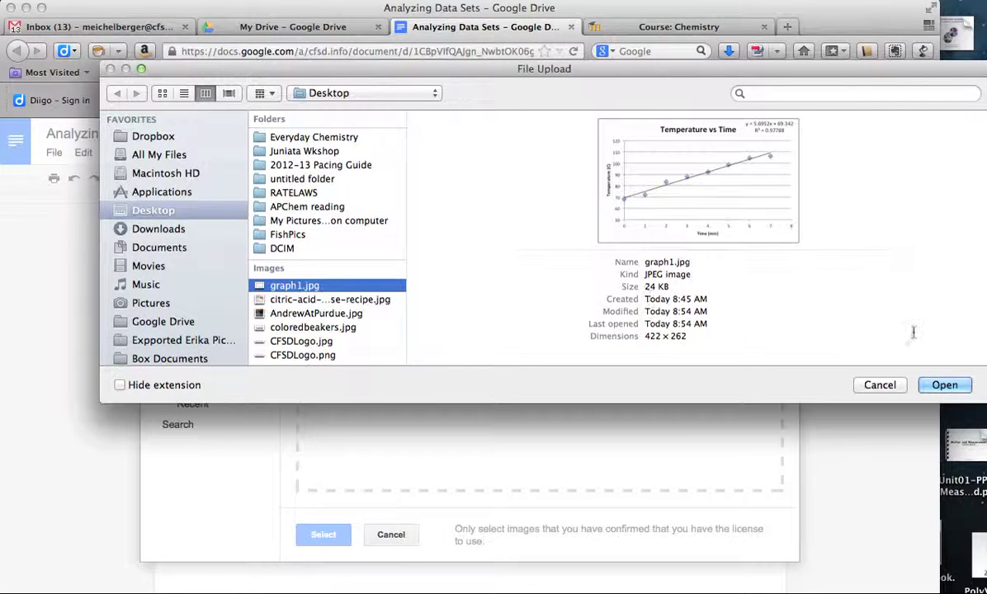
left_click(945, 385)
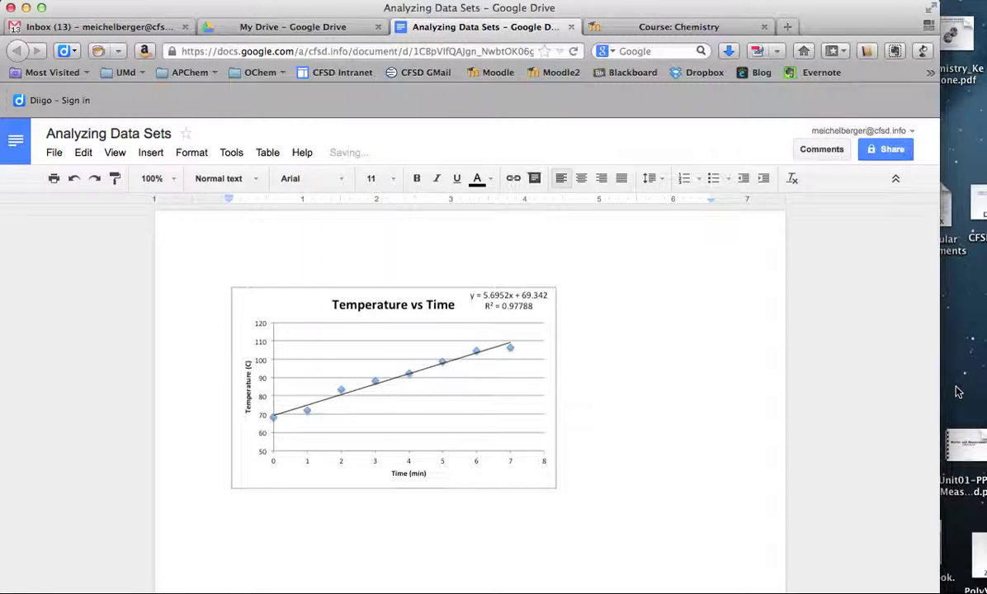
- Place the cursor beside the inserted graph and add five blank lines after it
left_click(506, 302)
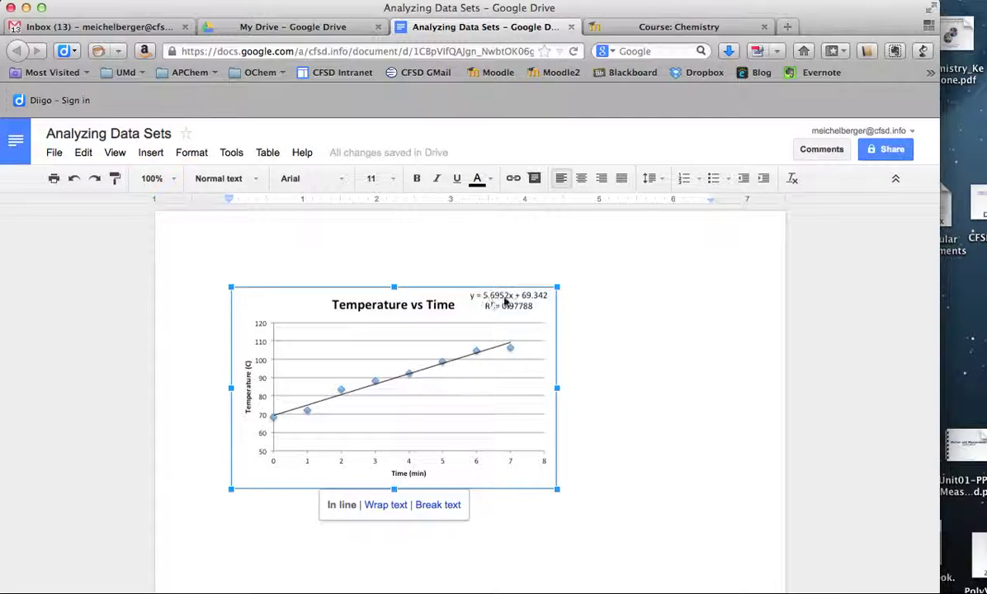
left_click(590, 294)
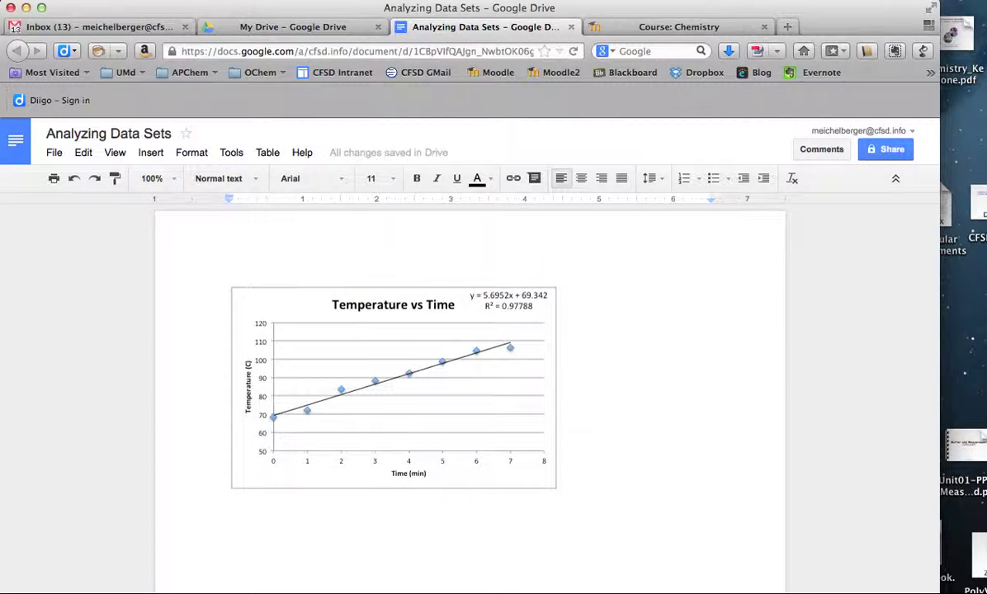
key("Return")
key("Return")
key("Return")
key("Return")
key("Return")
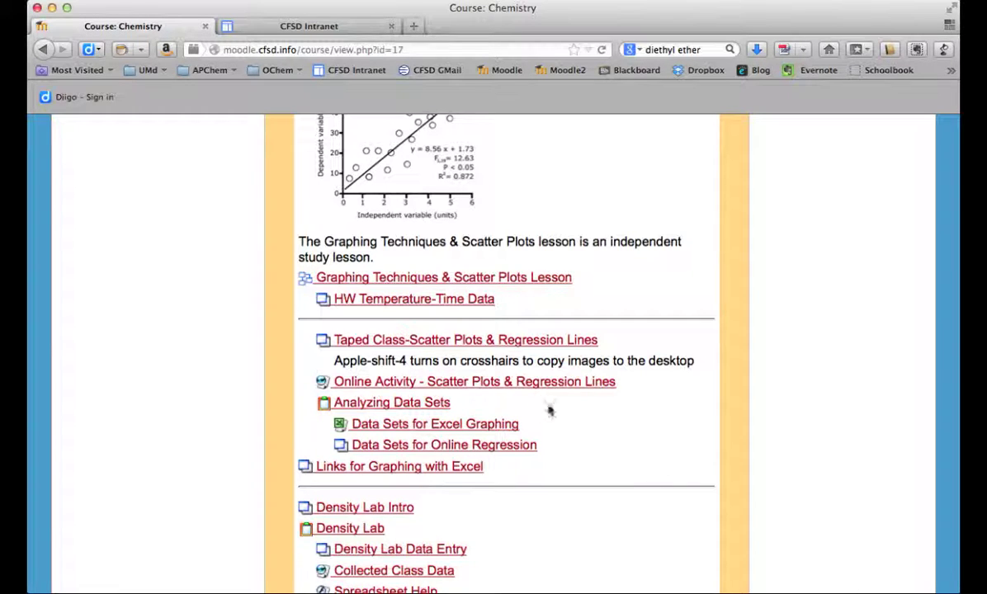
- Open the Analyzing Data Sets assignment from the Moodle chemistry course page and read its instructions
left_click(376, 410)
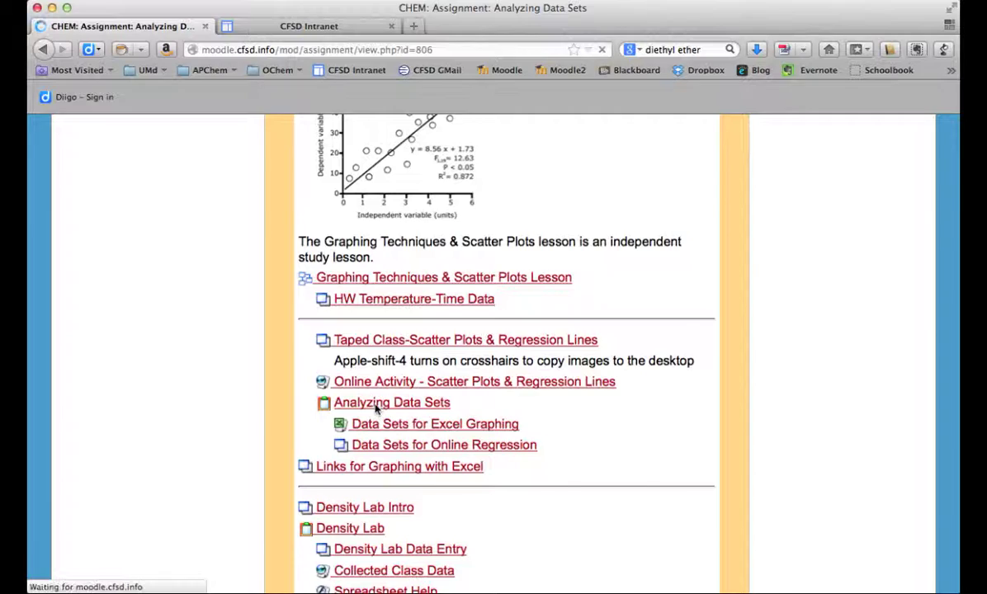
scroll(697, 429, "down", 3)
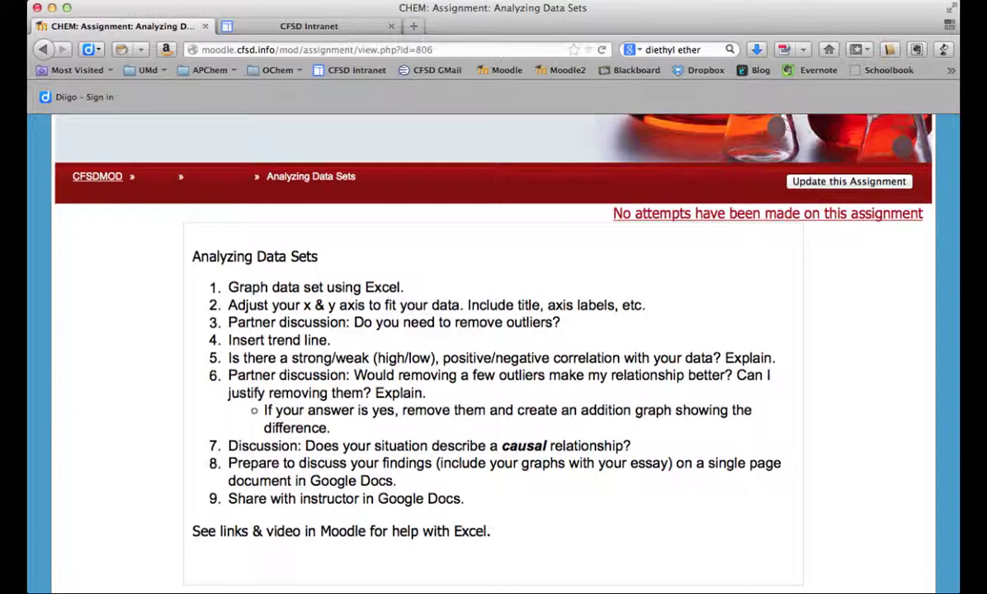
- Switch to the Excel workbook, look through the sheets Data Set 2 to 4, and return via Data Set 1 to the assignment page
key("super+Tab")
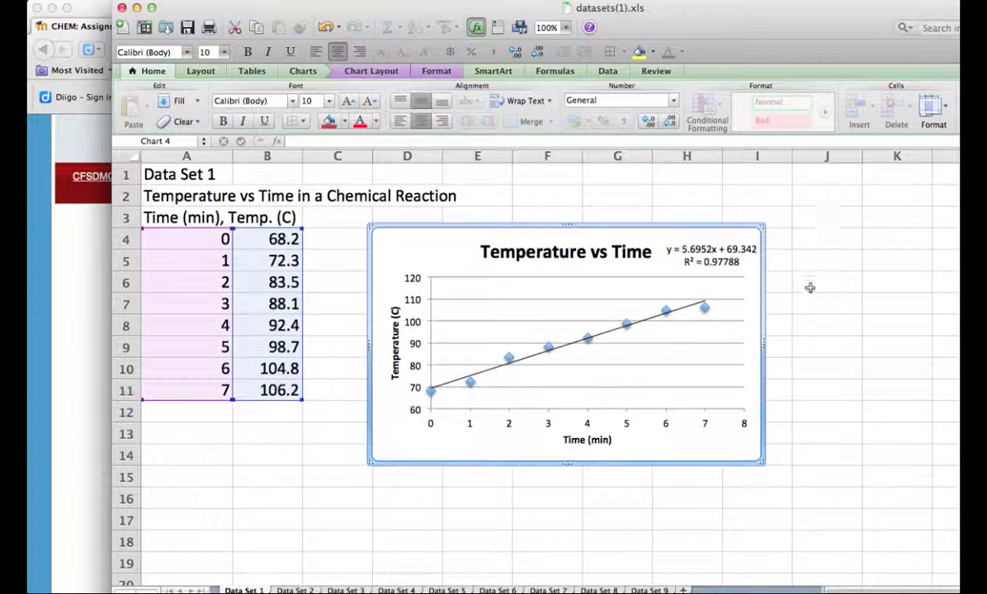
scroll(854, 458, "down", 1)
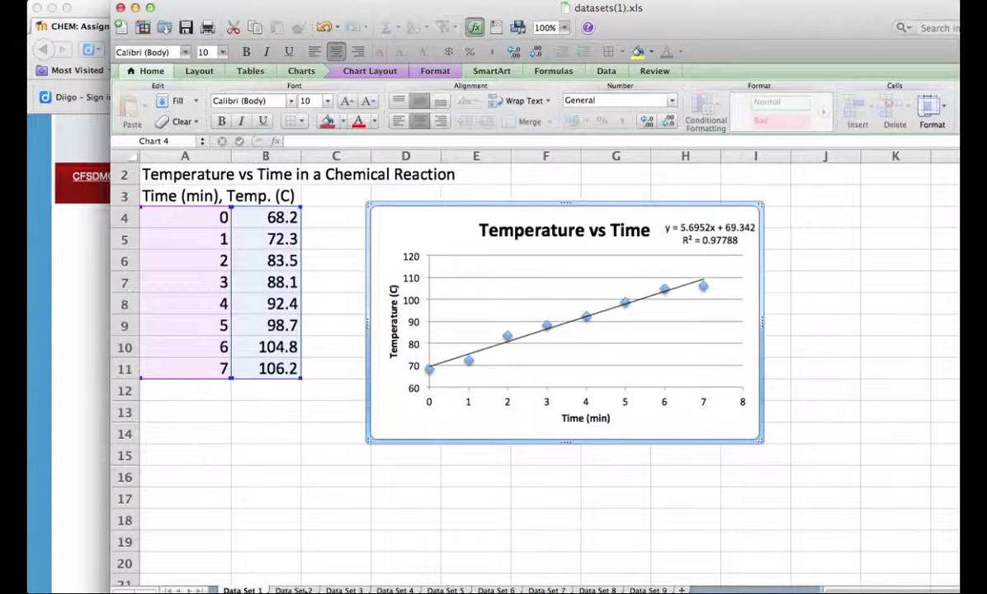
left_click(293, 590)
left_click(344, 590)
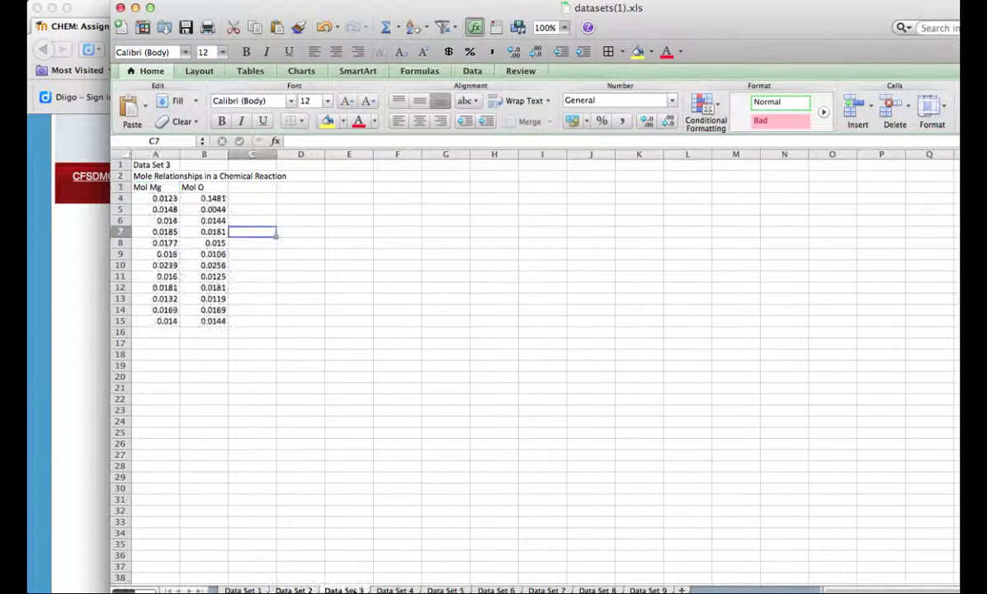
left_click(395, 589)
left_click(241, 590)
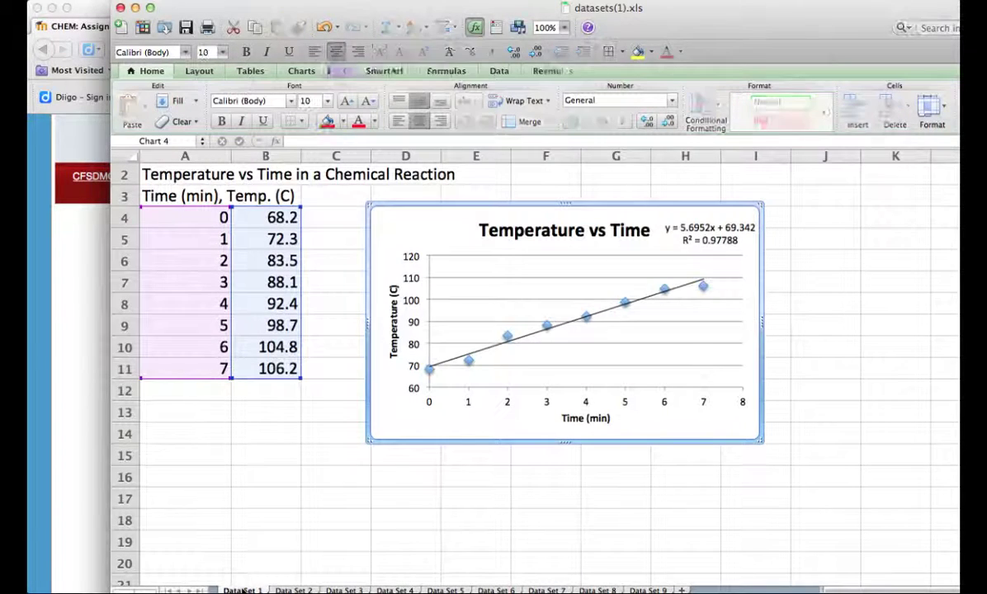
left_click(72, 297)
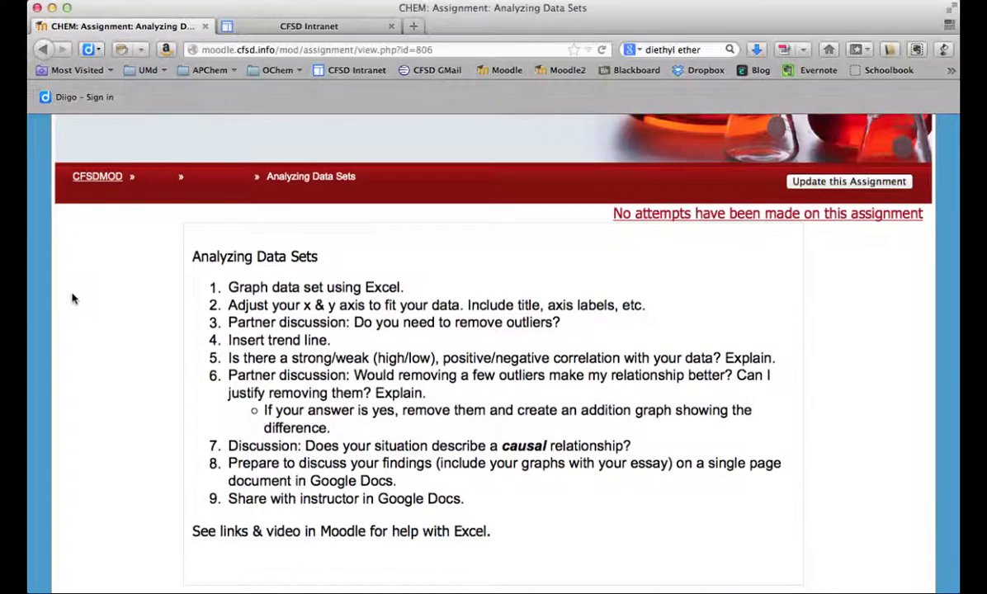